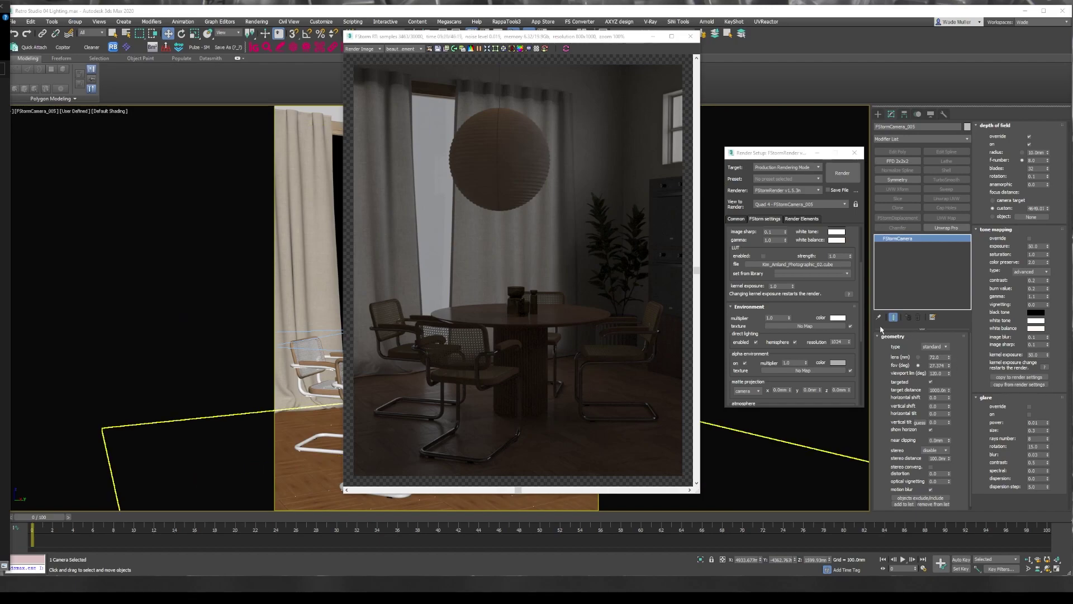
Expand FStorm Kernel Settings and check render samples 30000, max depth 12, preview samples 16, dark threshold 0.1
scroll(844, 289, "up", 3)
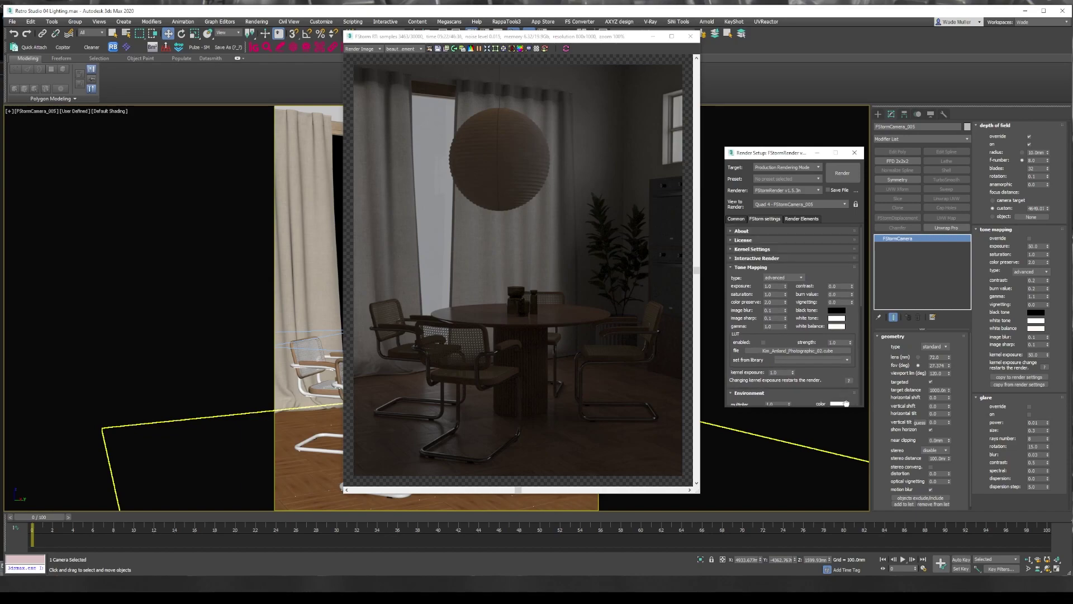
left_click(752, 249)
scroll(805, 250, "up", 1)
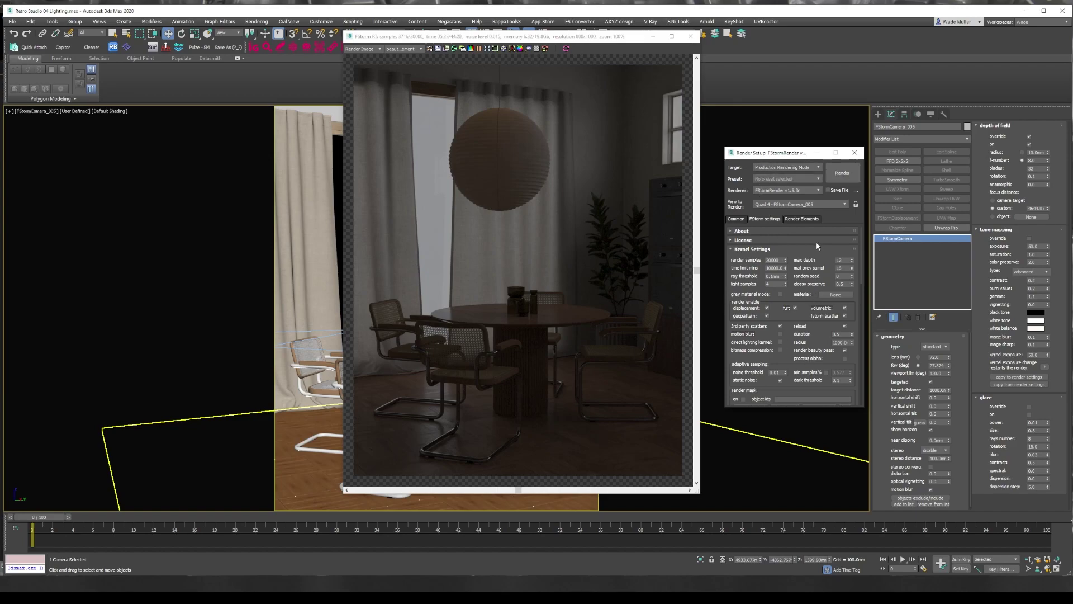
double_click(780, 259)
double_click(844, 260)
double_click(844, 267)
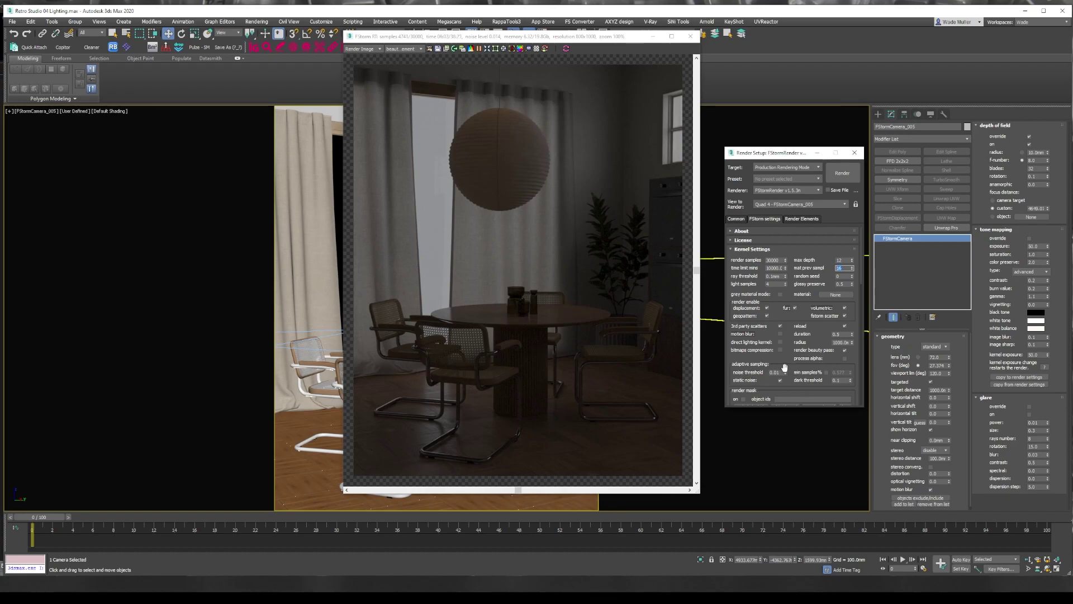
left_click(843, 380)
scroll(793, 349, "down", 1)
scroll(794, 348, "up", 1)
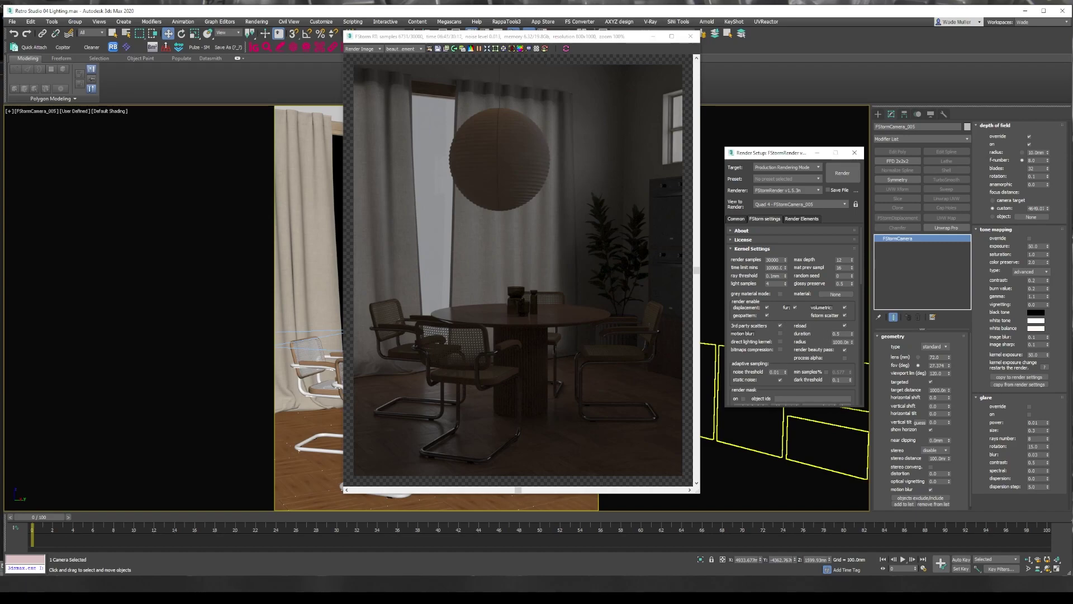
Read the FStorm manual's Kernel Settings page in Chrome on render samples, max depth and thresholds
key("alt+Tab")
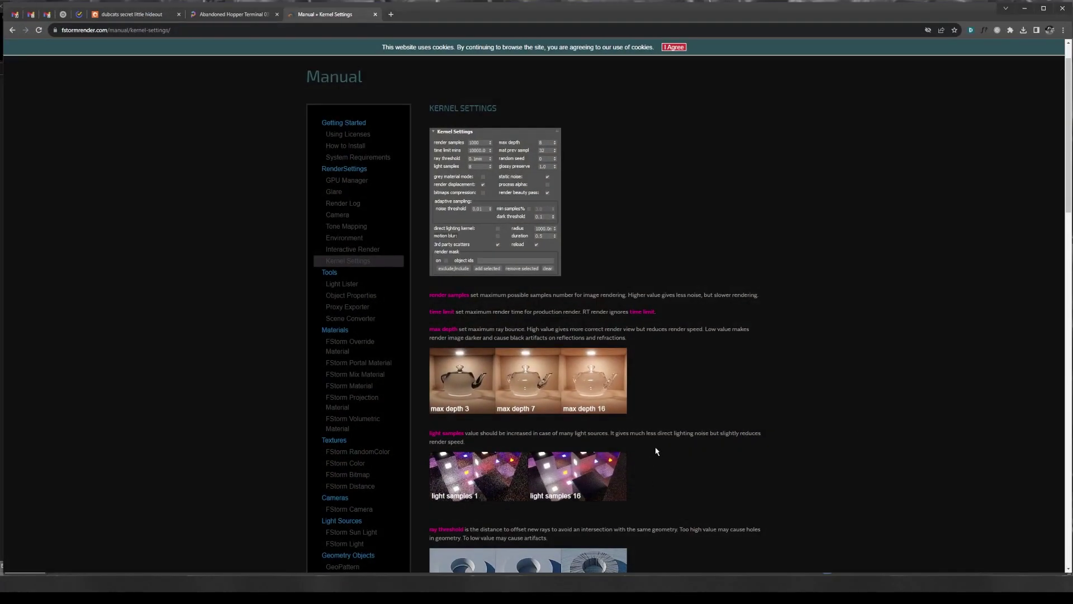
scroll(718, 339, "up", 2)
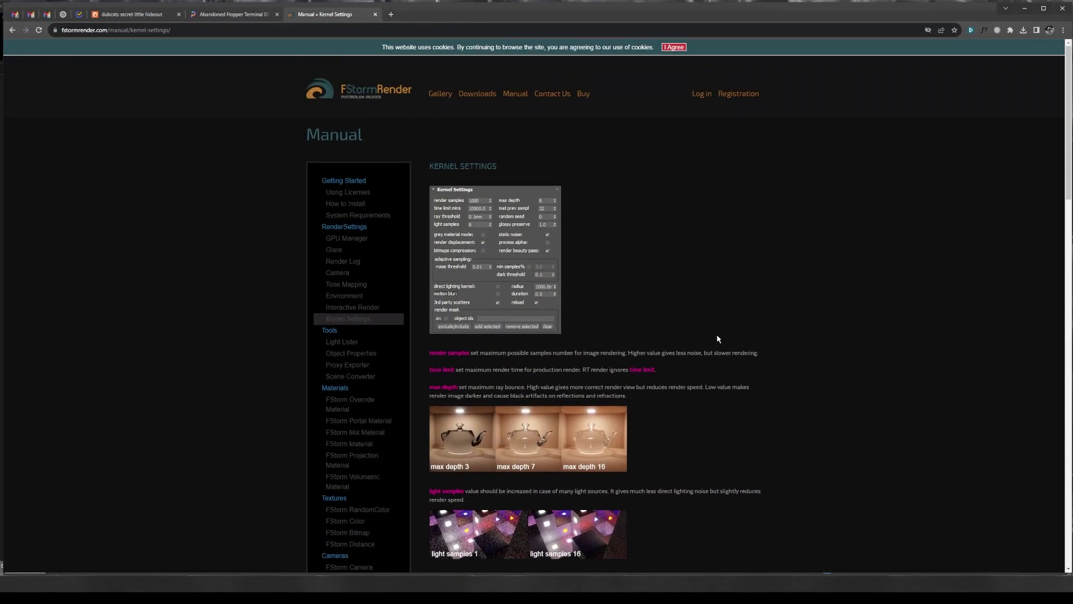
scroll(695, 363, "down", 2)
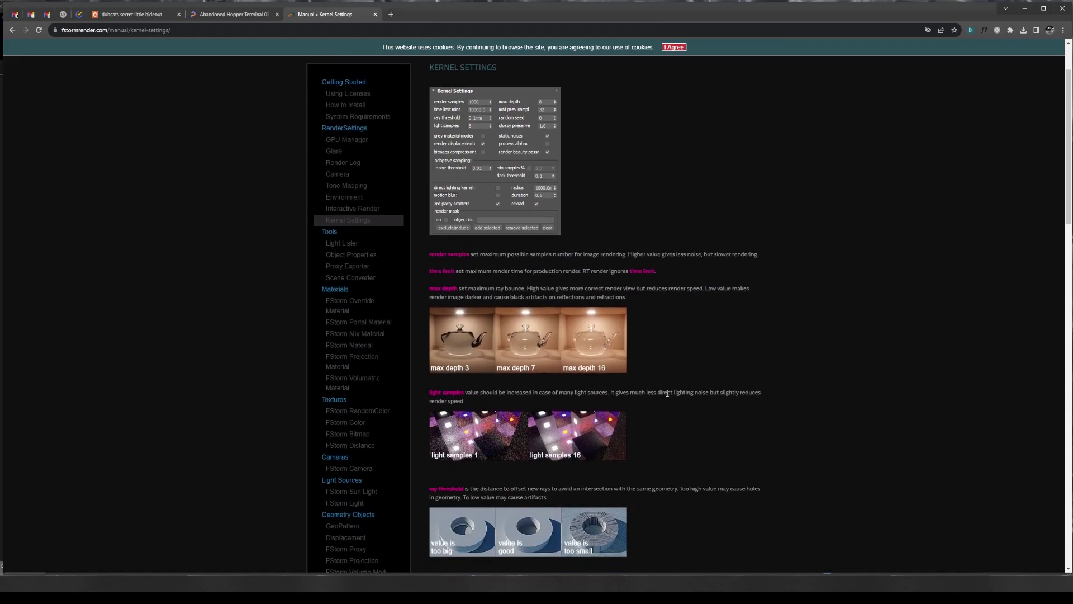
scroll(610, 392, "down", 4)
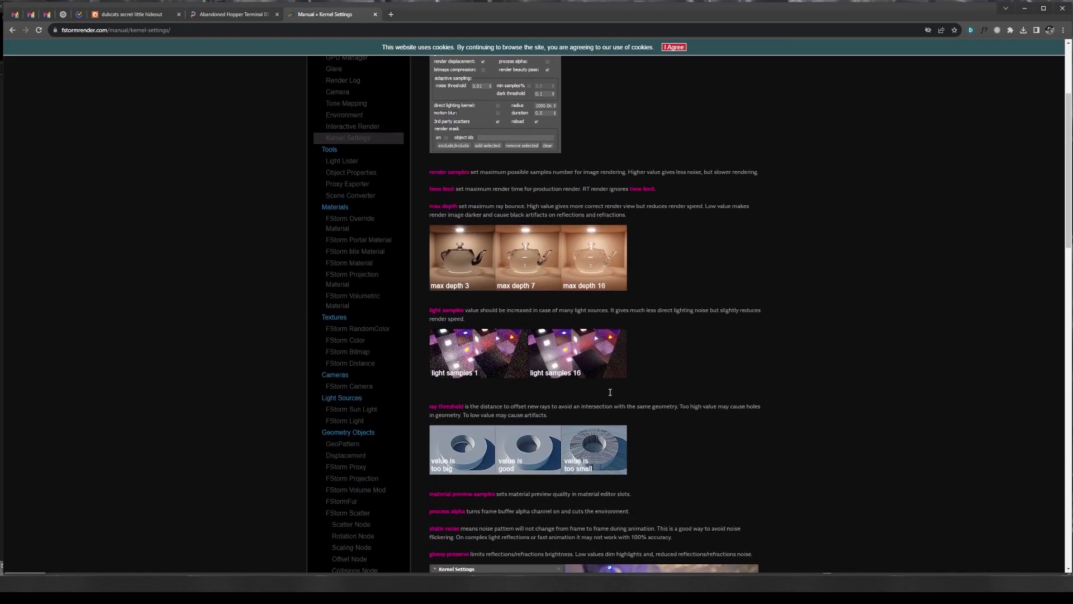
scroll(609, 395, "down", 5)
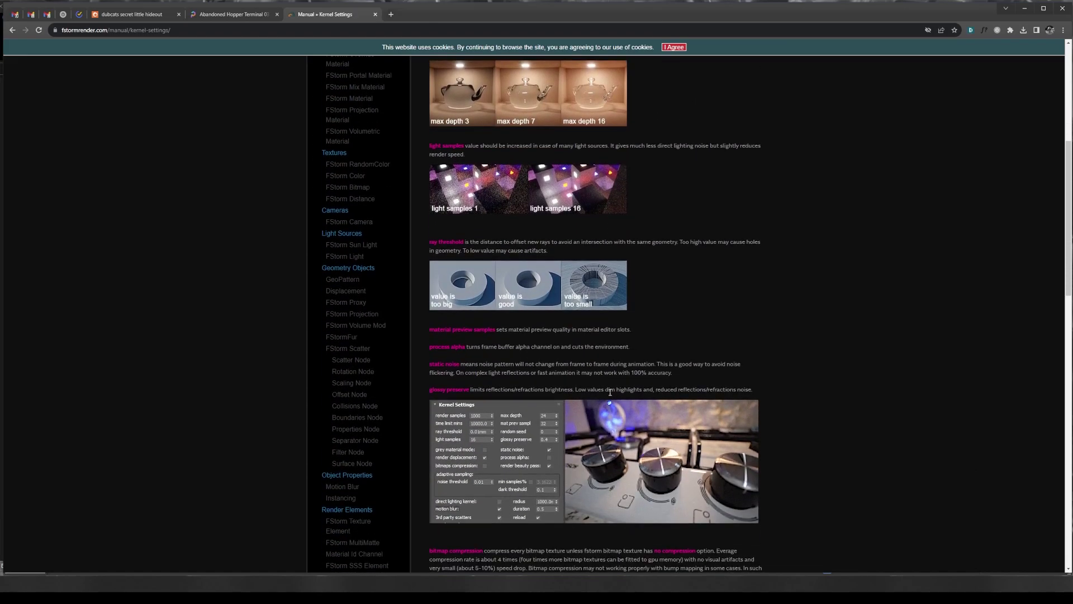
scroll(609, 395, "down", 4)
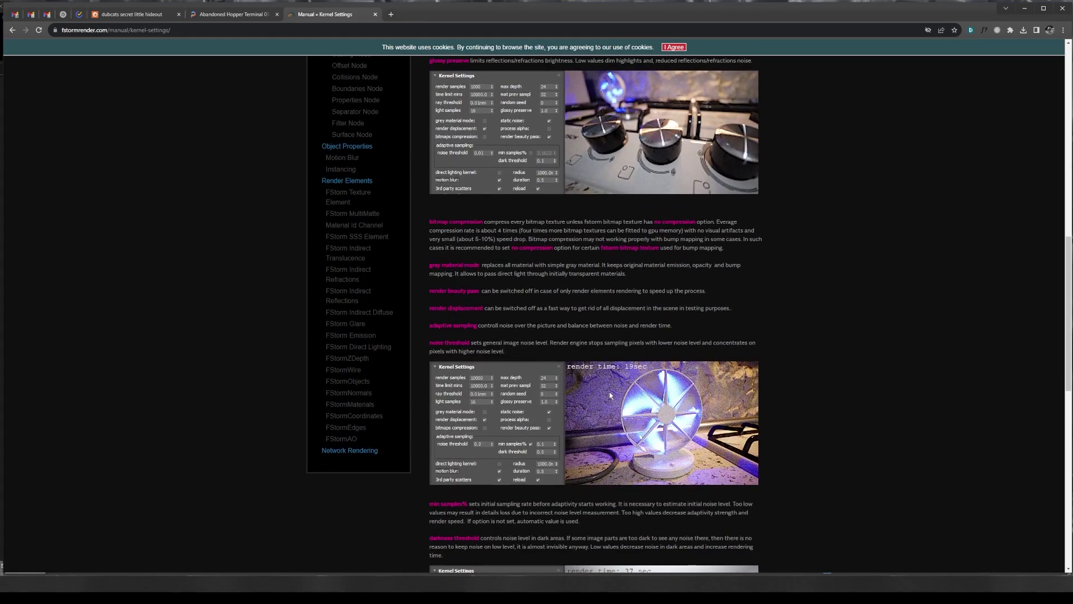
scroll(616, 390, "up", 13)
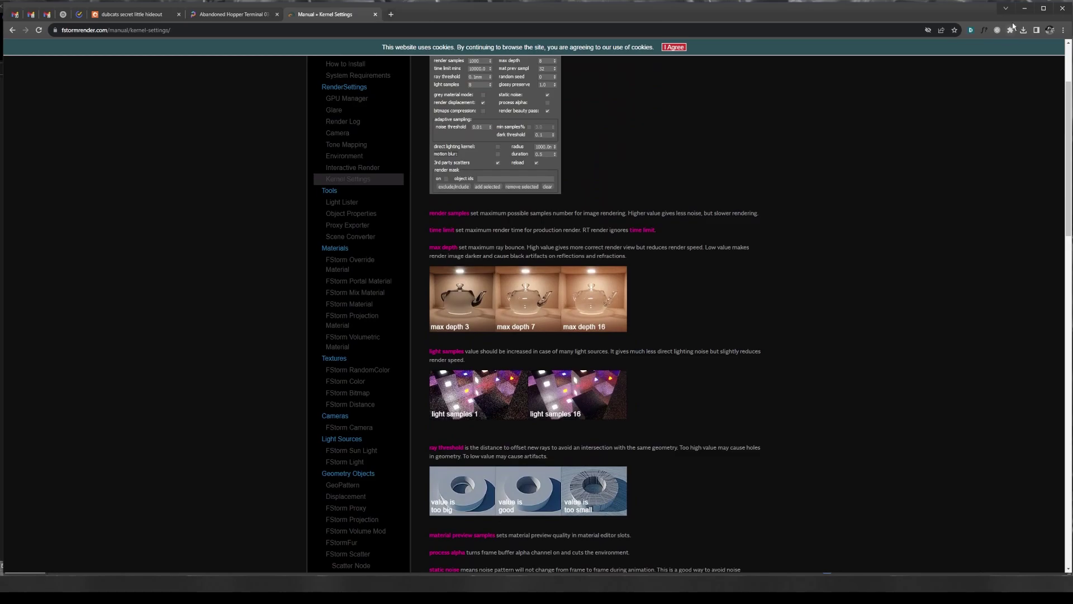
Back in 3ds Max, collapse Kernel Settings and briefly expand then collapse Interactive Render settings
left_click(1024, 8)
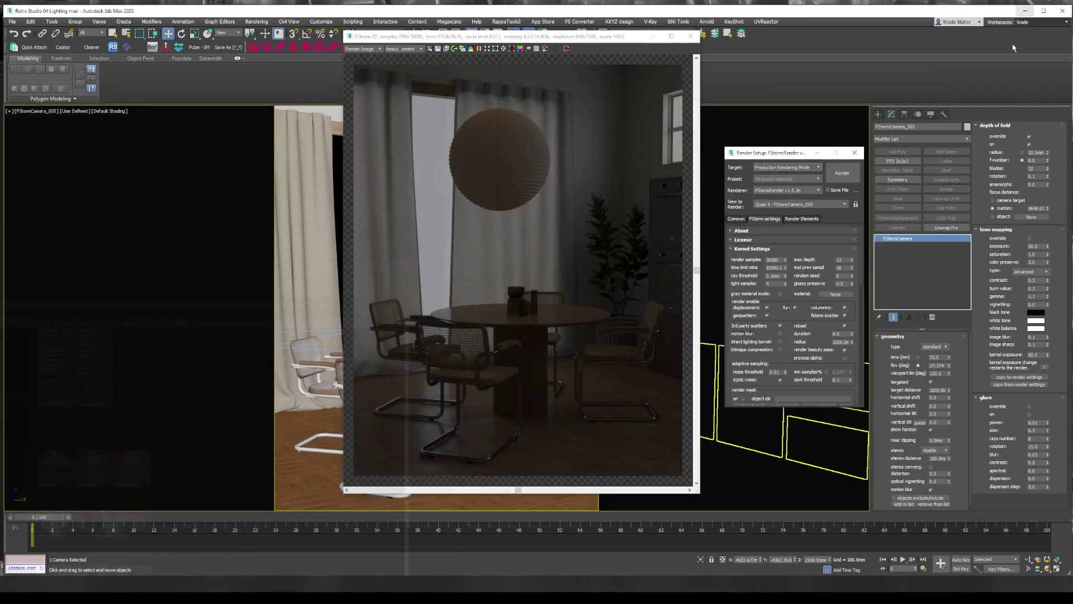
left_click(766, 249)
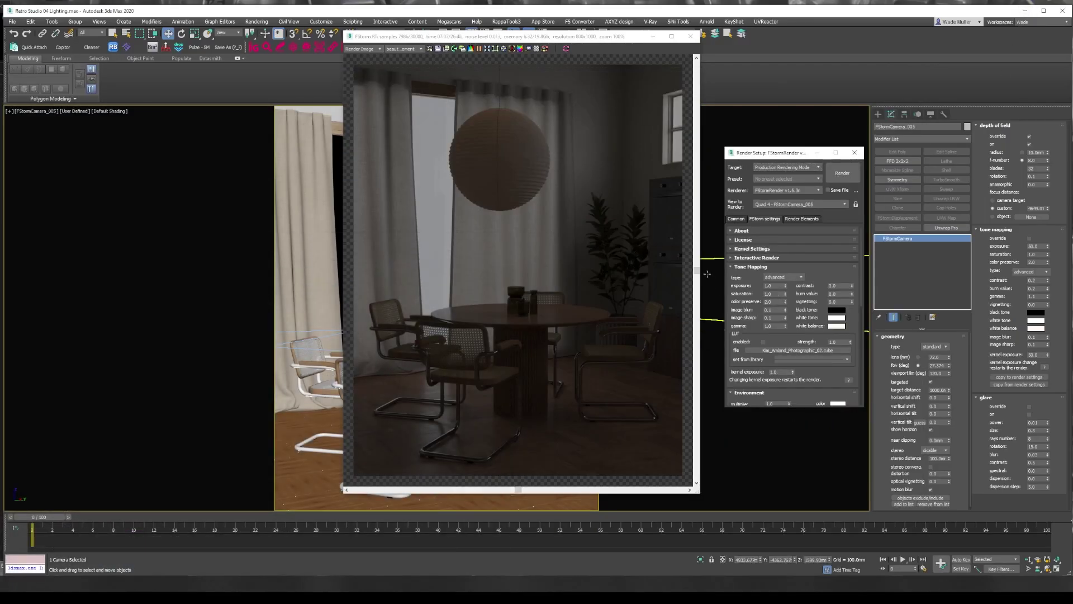
left_click(782, 259)
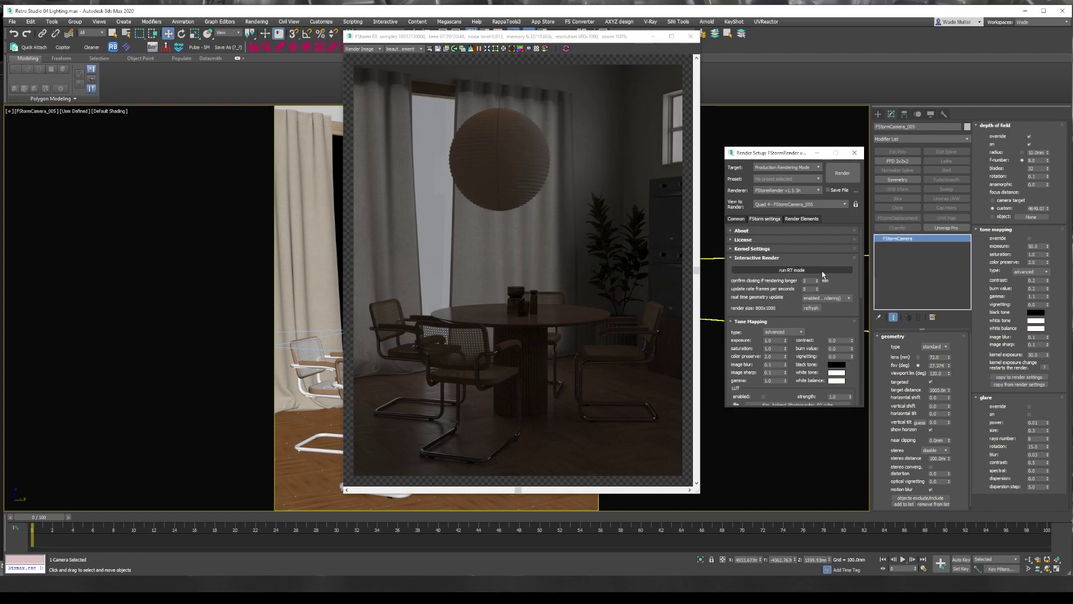
left_click(760, 258)
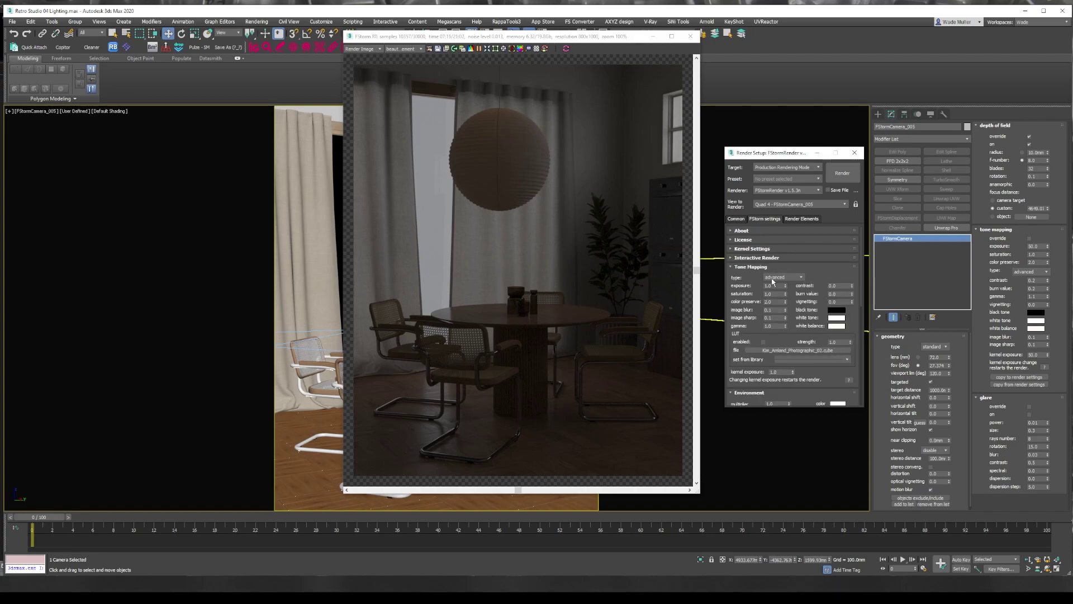
Keep the tone mapping type on Advanced and select the empty No Map environment texture slot
left_click(772, 278)
left_click(799, 295)
scroll(798, 335, "down", 3)
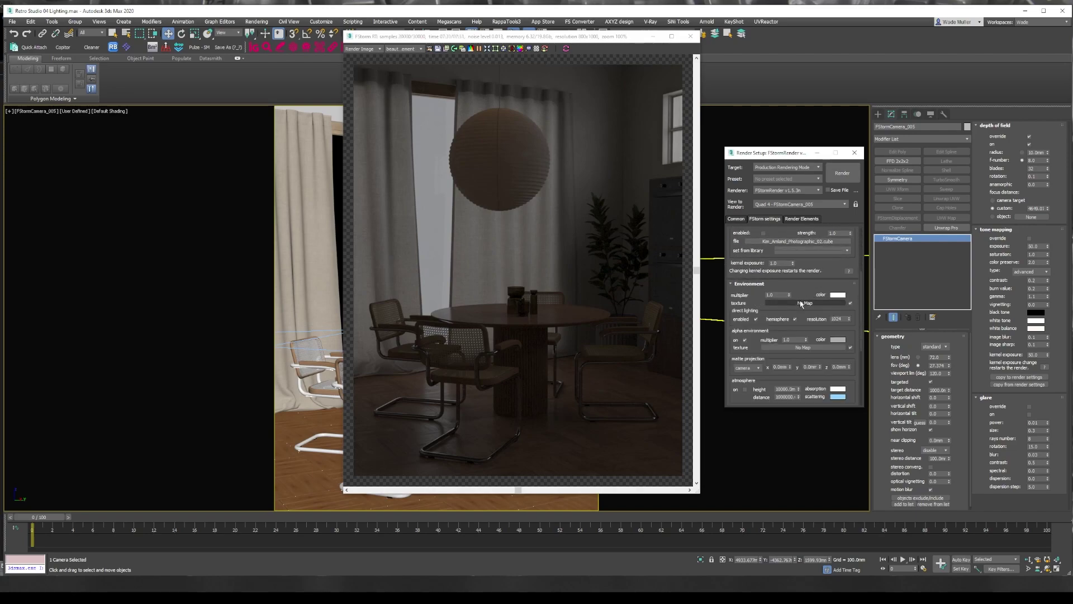
left_click(801, 304)
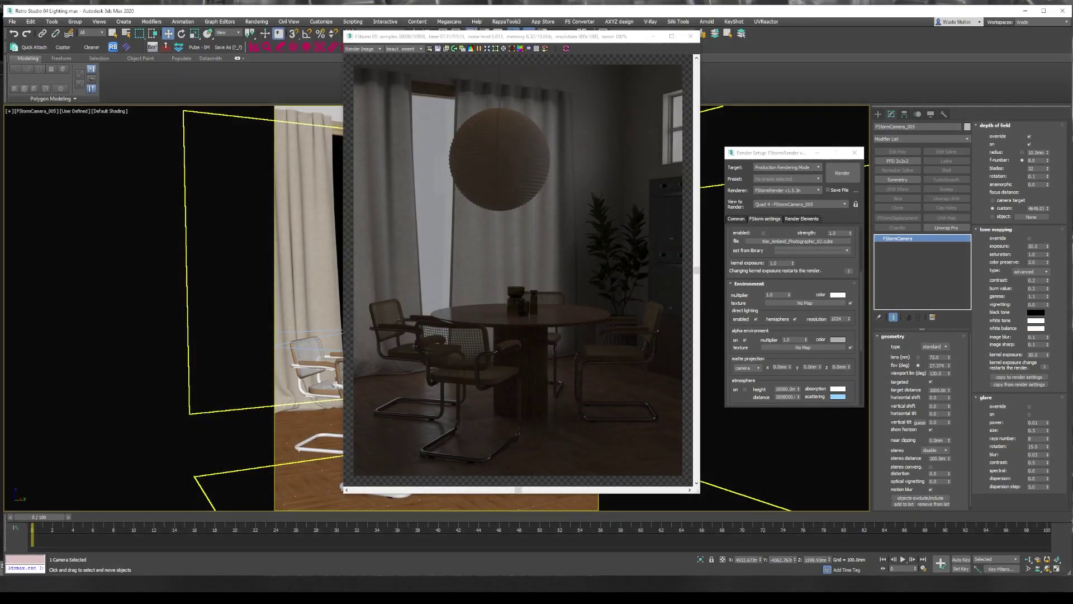
Preview the abandoned_hopper_terminal_03.jpg HDRI in Photos, close it, and check its Poly Haven page
key("alt+Tab")
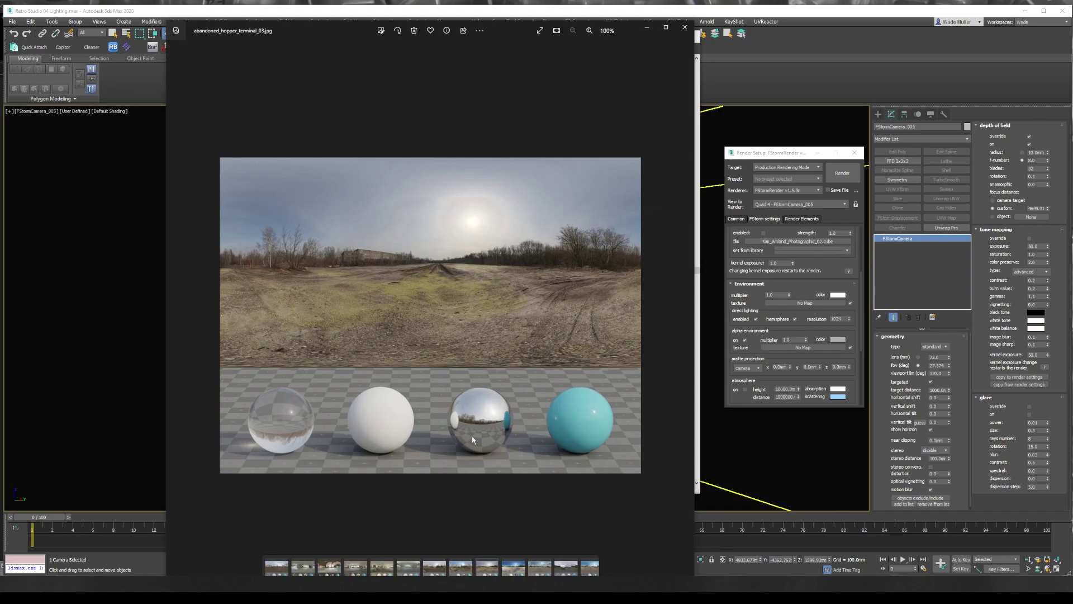
scroll(340, 418, "up", 4)
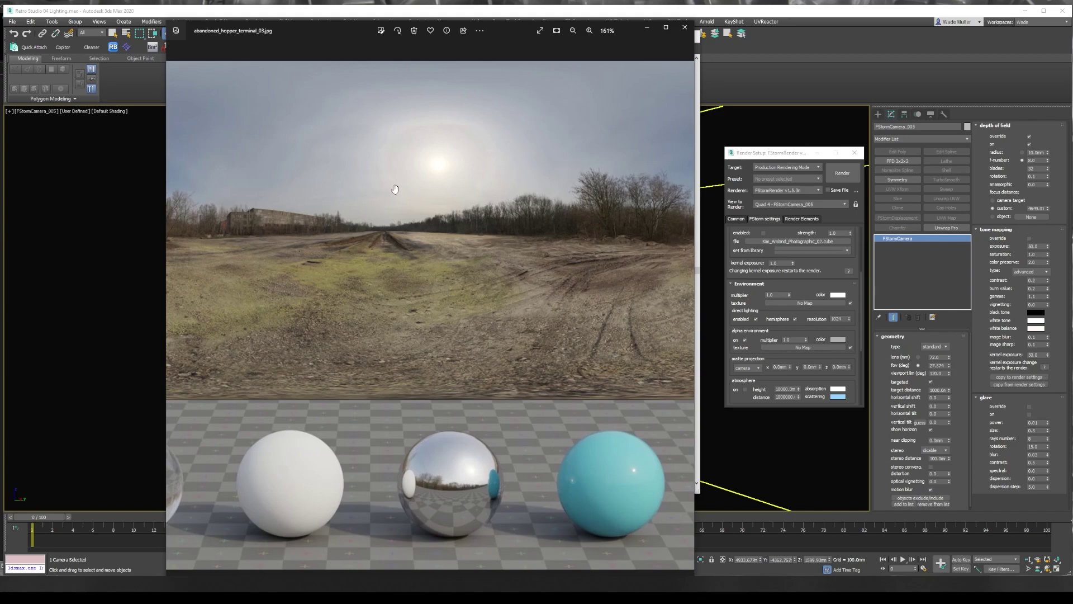
scroll(548, 403, "down", 2)
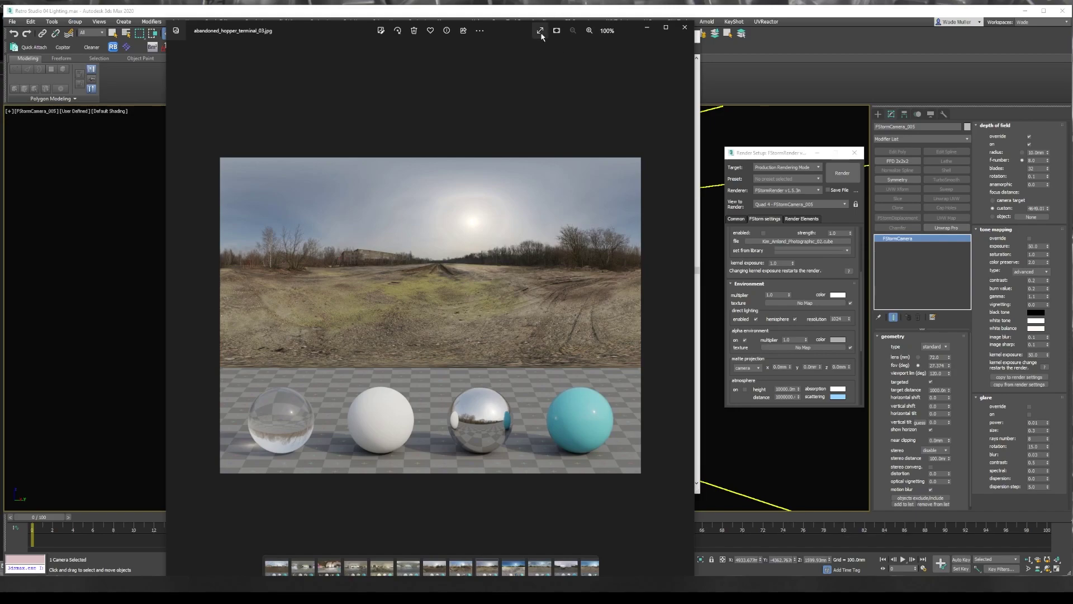
key("alt+Tab")
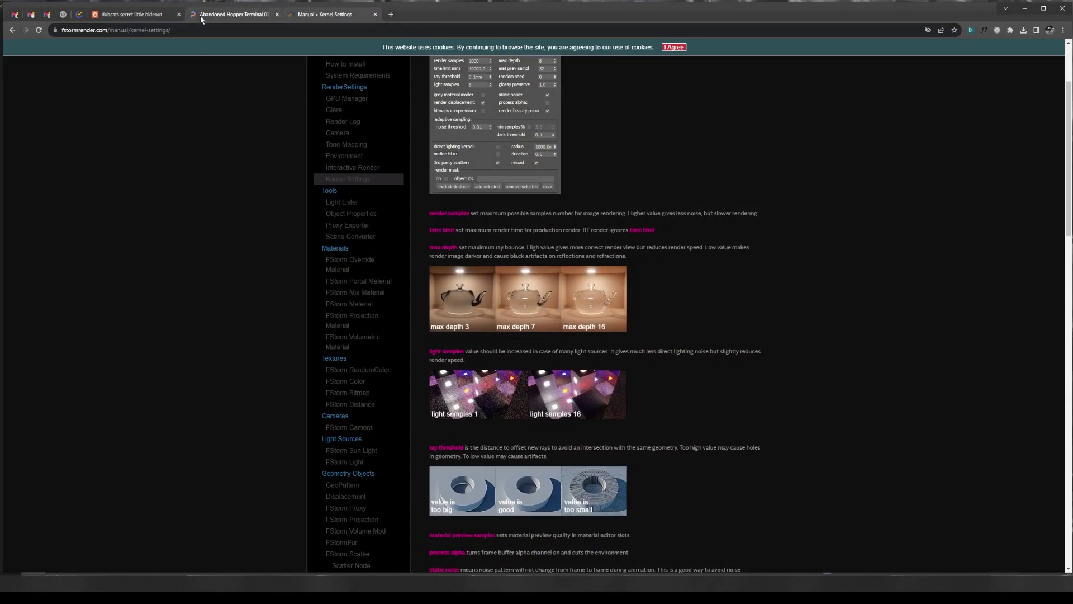
left_click(232, 14)
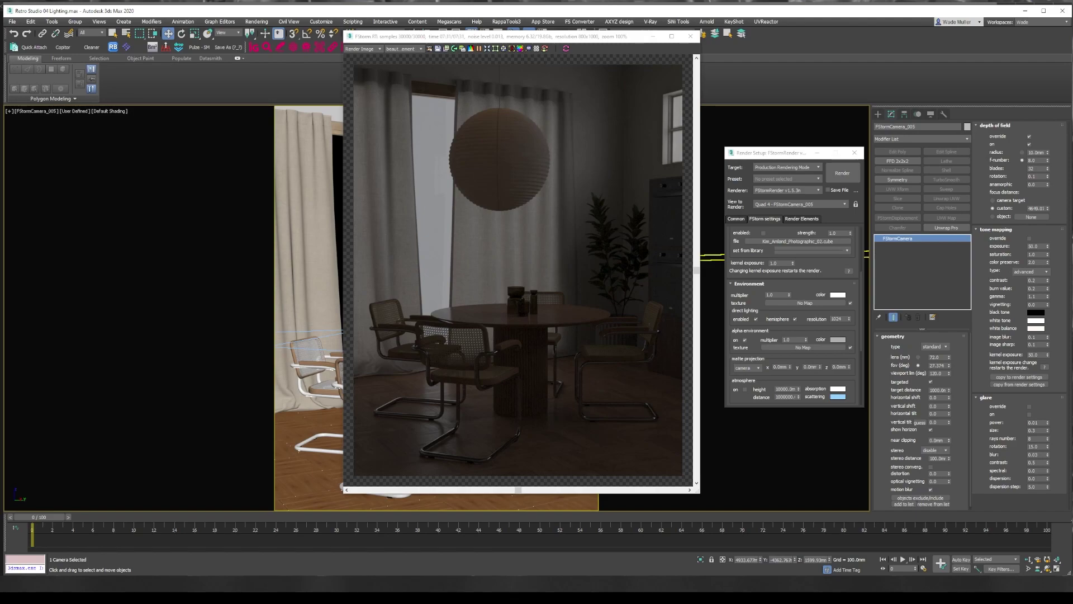
Wire the abandoned_hopper_terminal_03_2k FStormBitmap into the environment texture slot as an instance
key("m")
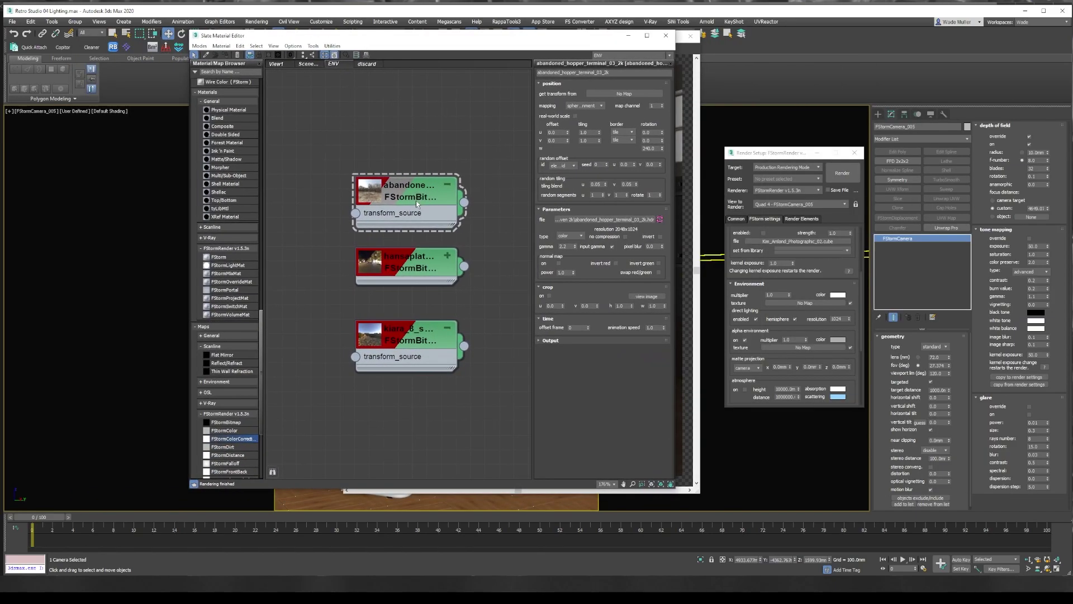
left_click_drag(464, 202, 798, 305)
left_click(782, 309)
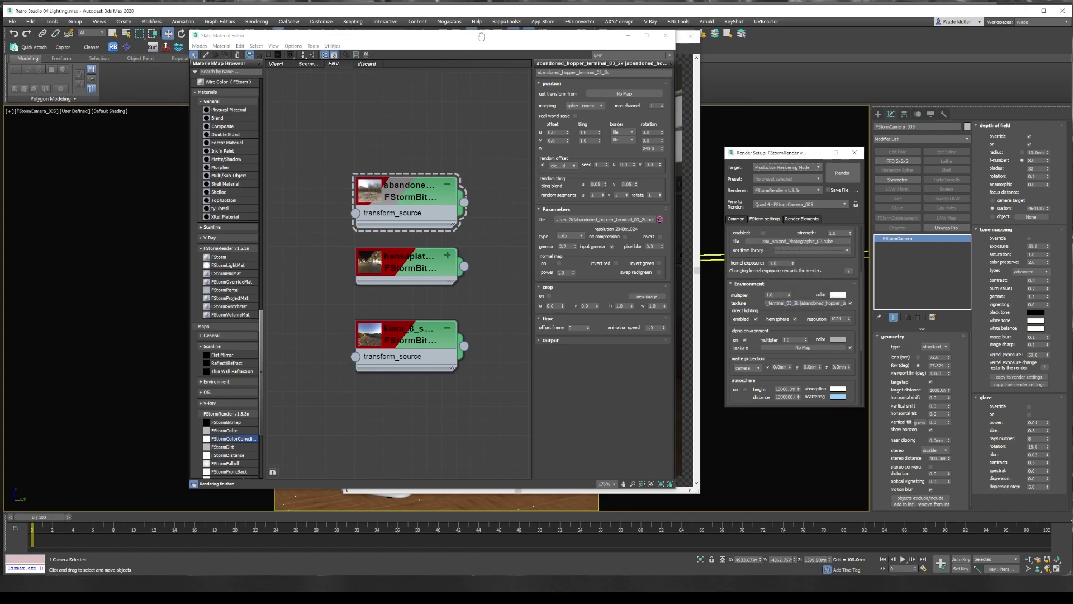
Rearrange the material editor, render window and render settings so all are visible side by side
left_click_drag(479, 37, 1072, 75)
left_click(568, 48)
left_click_drag(564, 37, 413, 34)
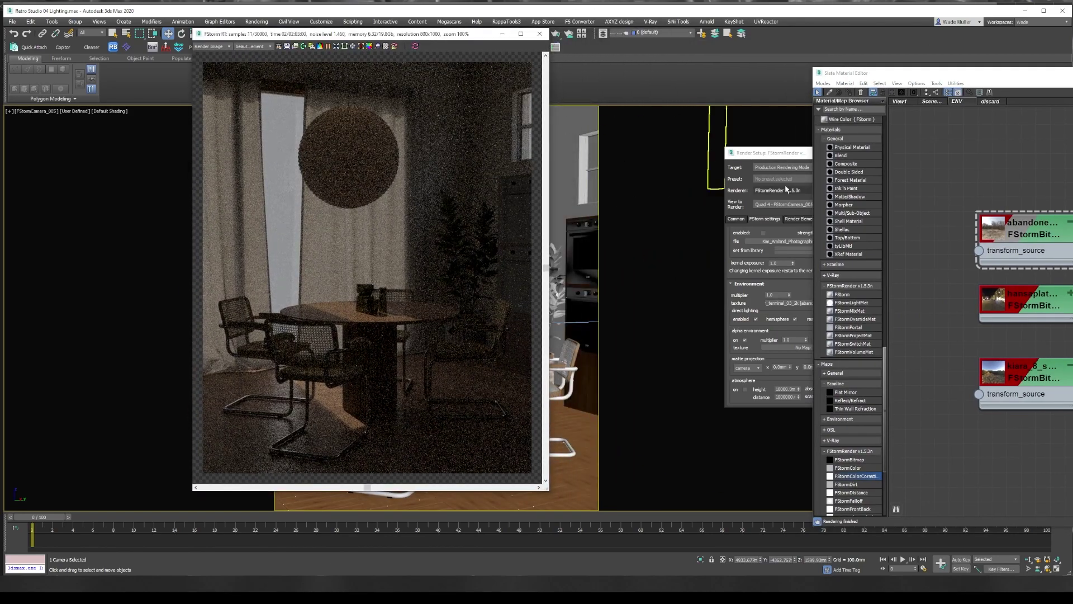
left_click_drag(794, 154, 630, 130)
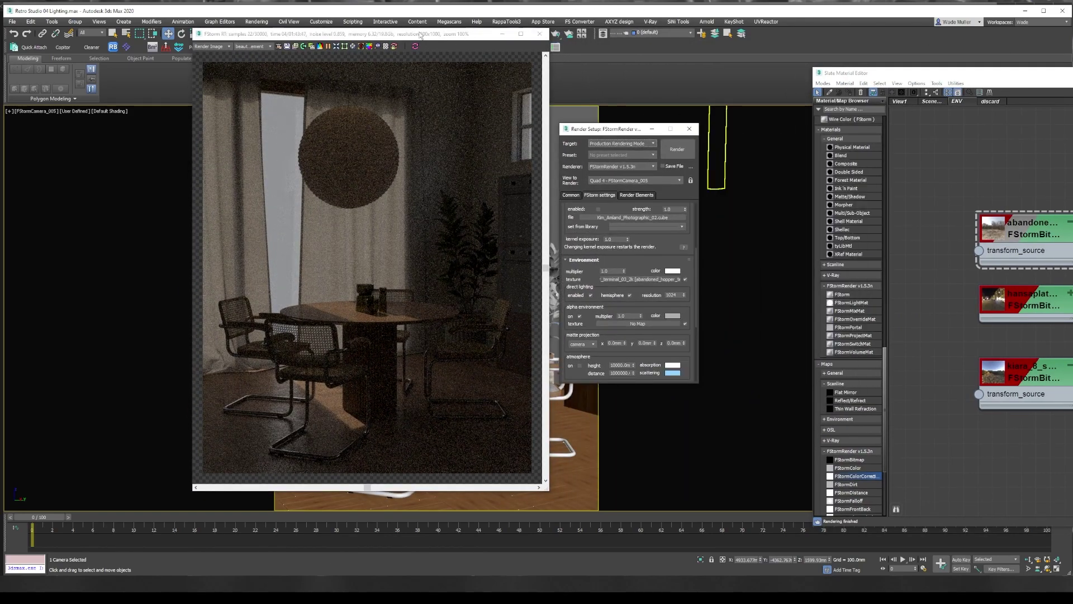
left_click_drag(428, 35, 266, 46)
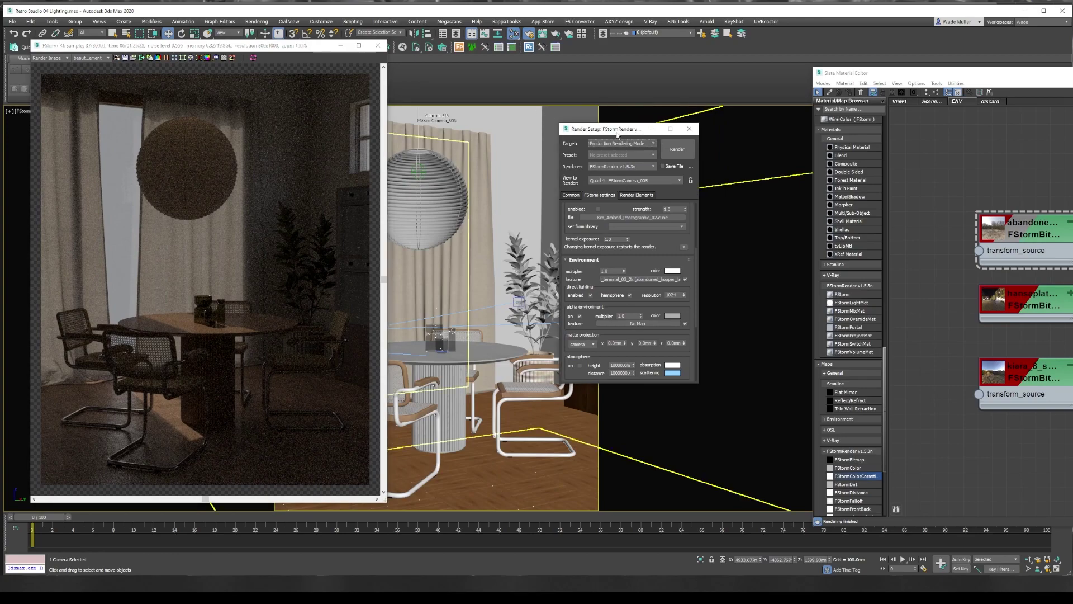
left_click_drag(637, 129, 475, 64)
left_click_drag(966, 71, 714, 29)
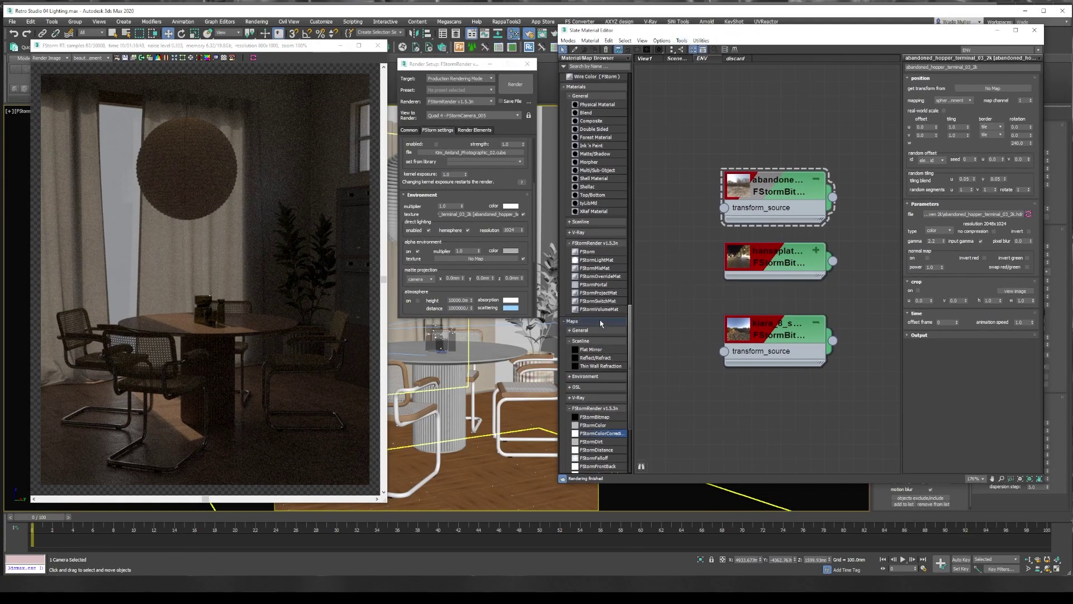
left_click_drag(464, 214, 471, 323)
Set both the tone mapping exposure and kernel exposure to 20.0
left_click(443, 197)
type("20")
key("Return")
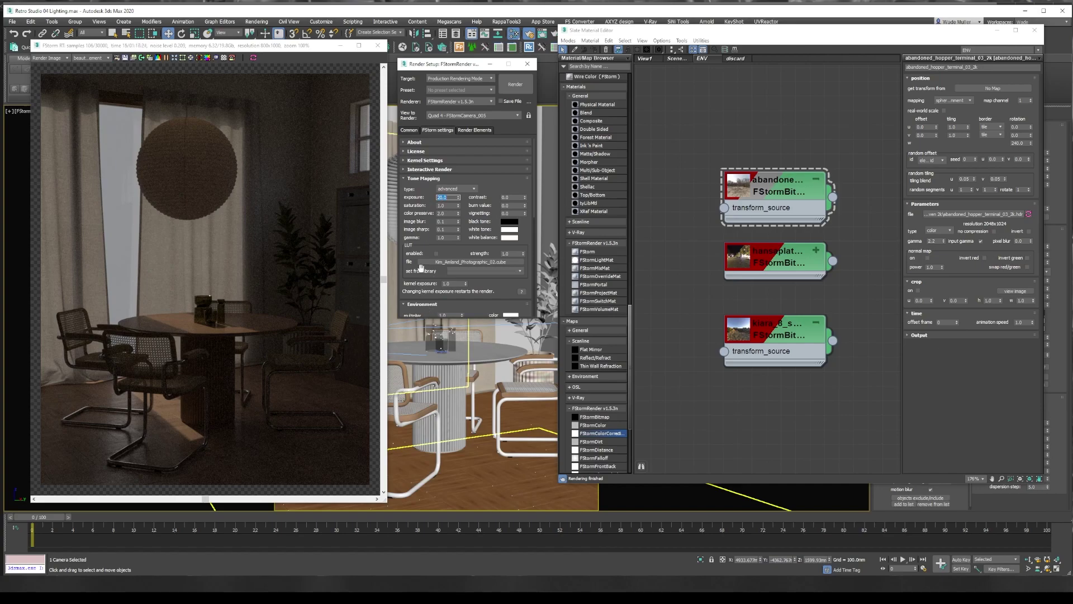
left_click(455, 282)
type("20")
key("Return")
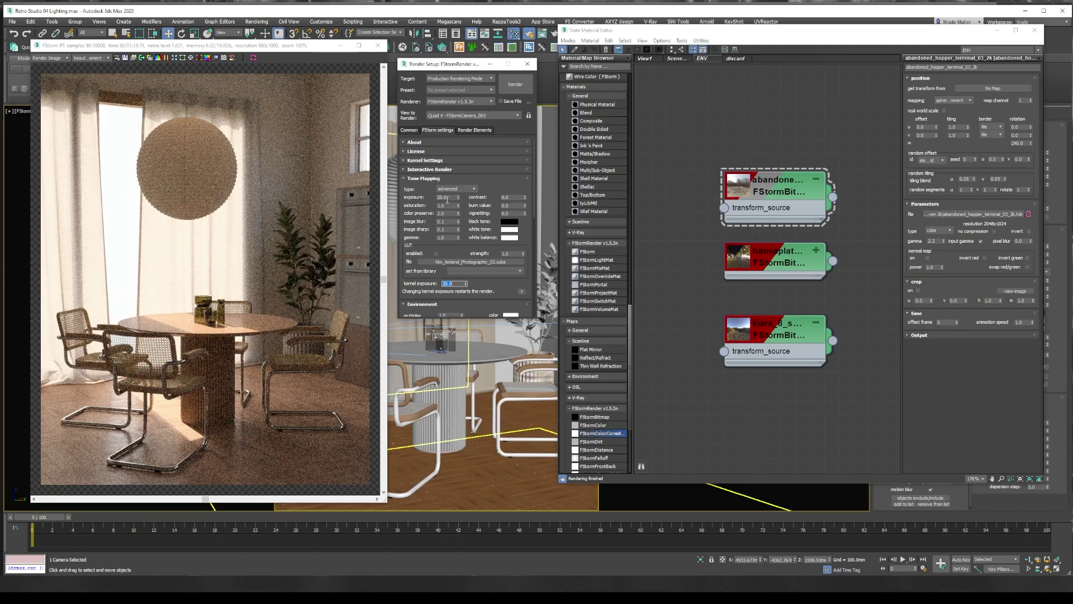
double_click(447, 197)
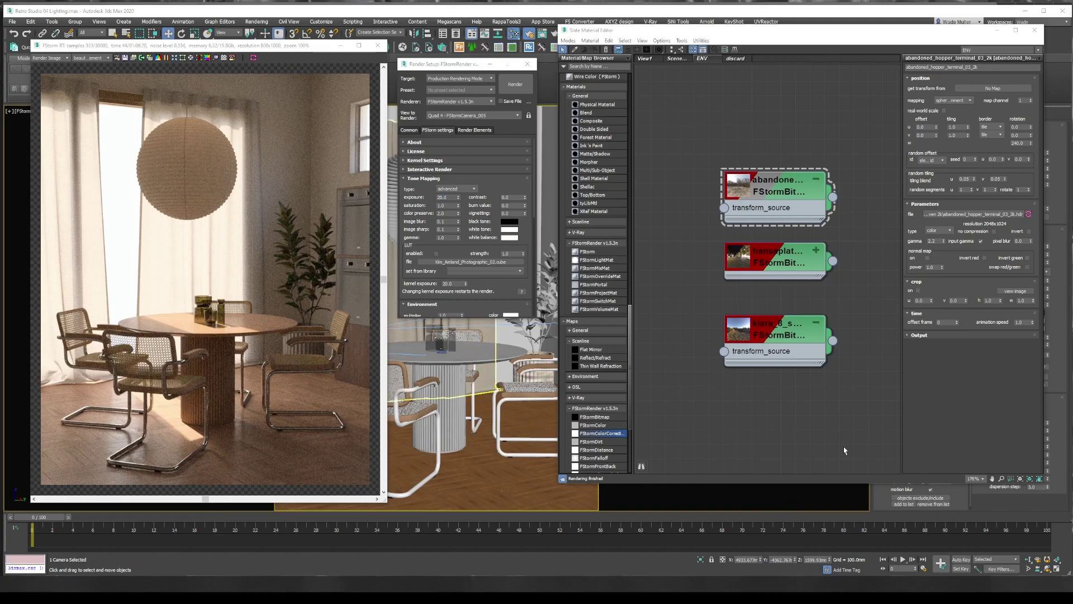
Rotate the environment HDRI to 240 on its W axis
right_click(1031, 144)
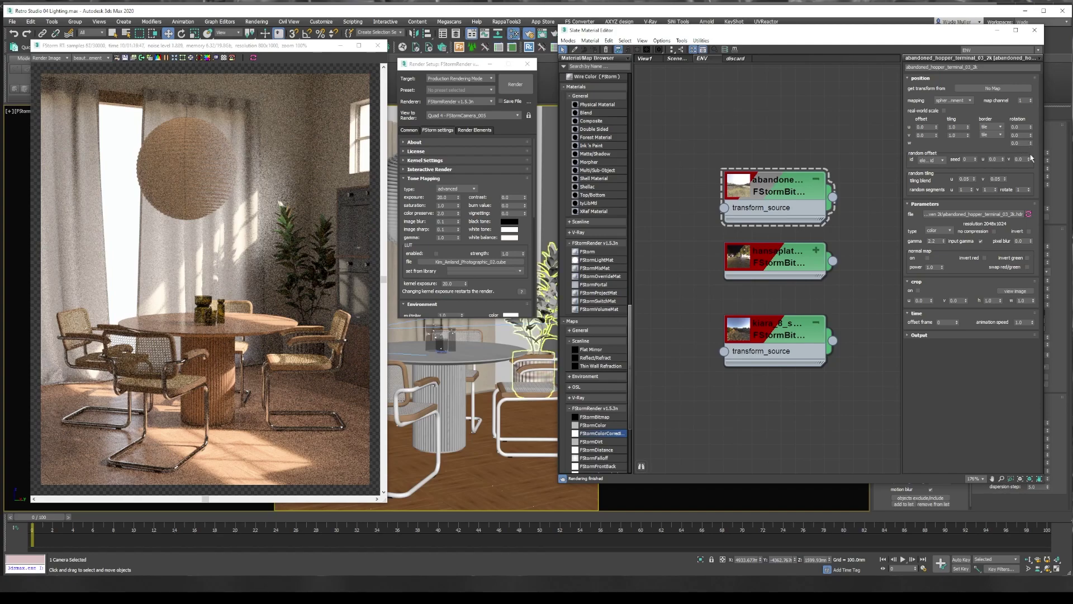
left_click_drag(1031, 143, 1029, 202)
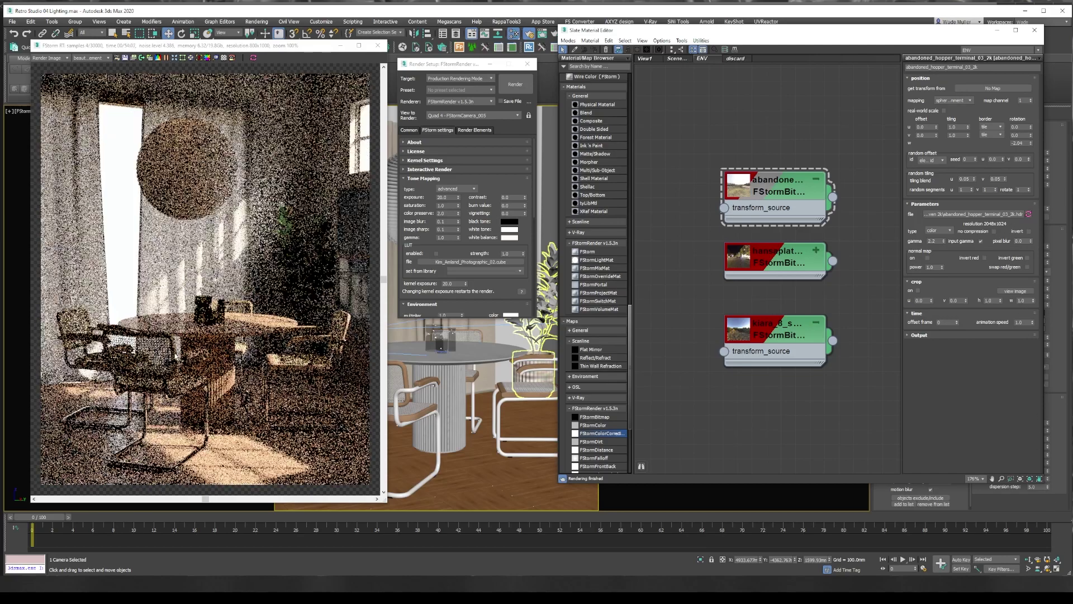
double_click(1016, 143)
type("240")
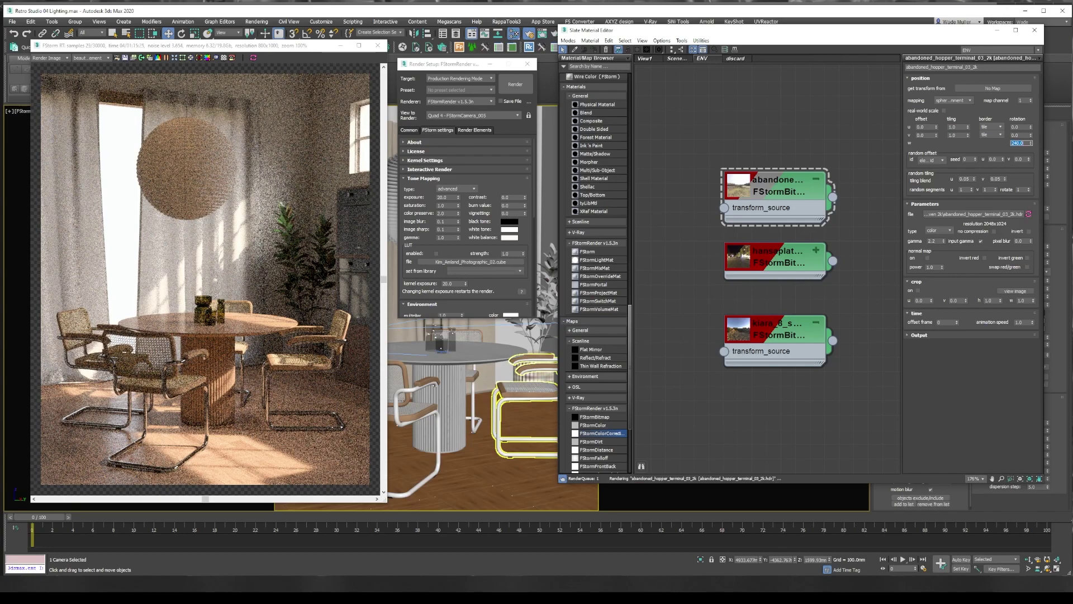
key("Return")
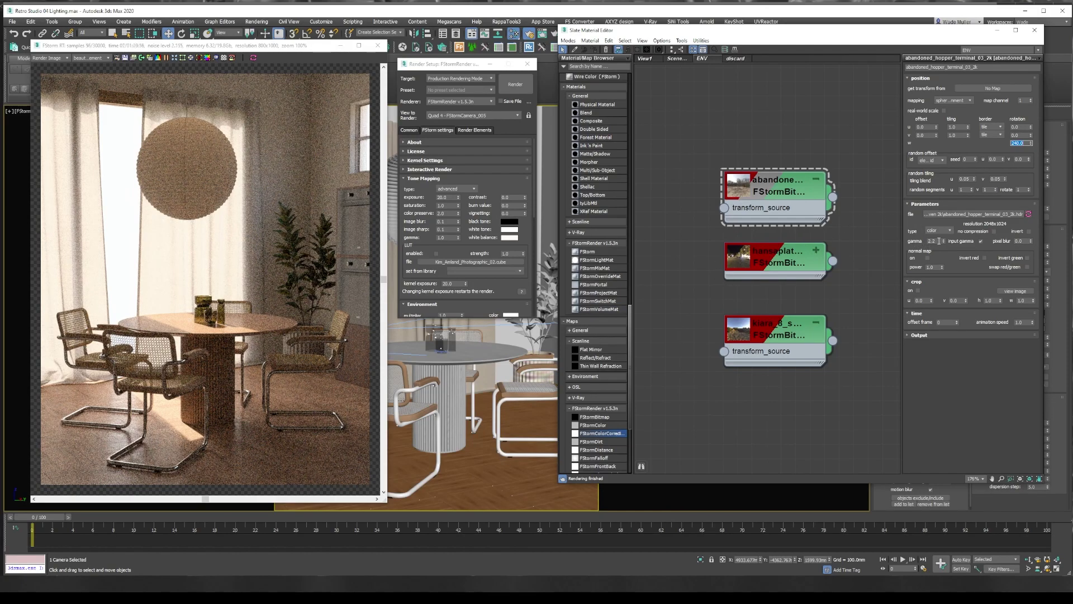
Test HDRI input gamma at 1.8 and 2.5, then restore it to 2.2
double_click(939, 241)
type("1.8")
key("Return")
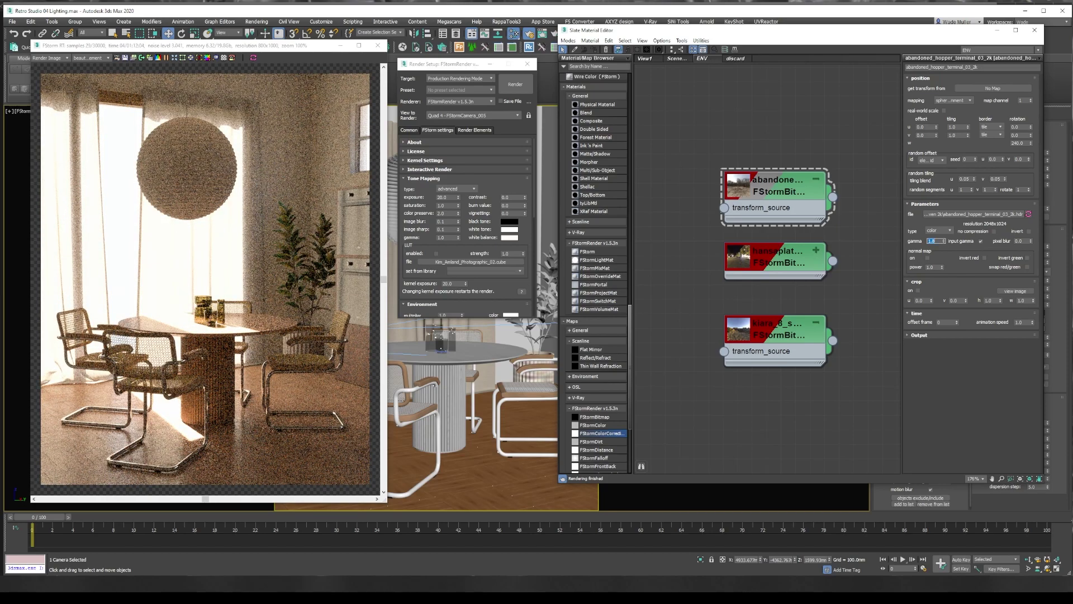
type("2.5")
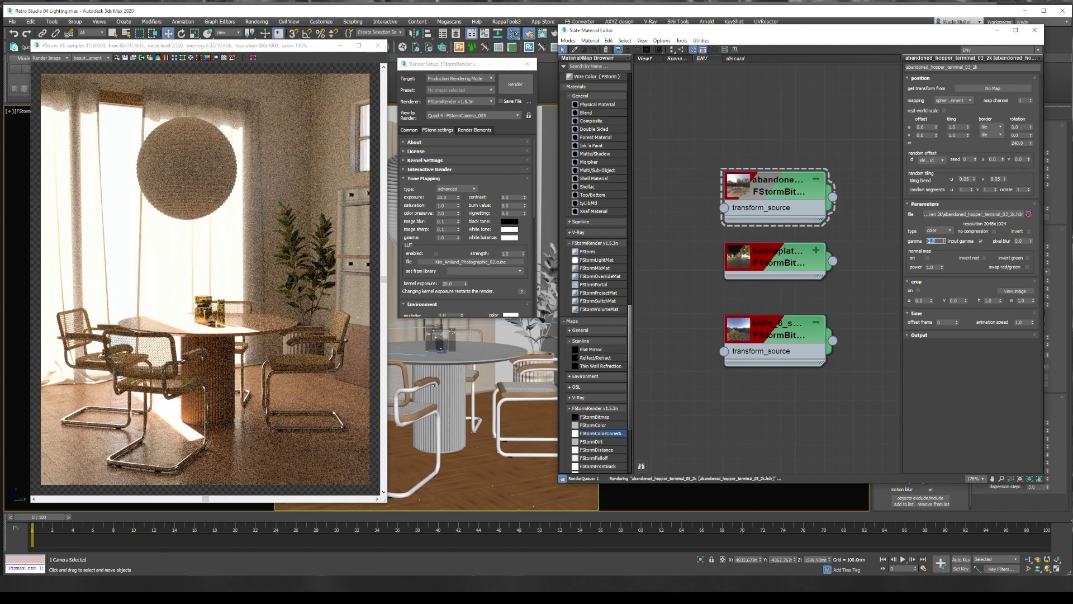
key("Return")
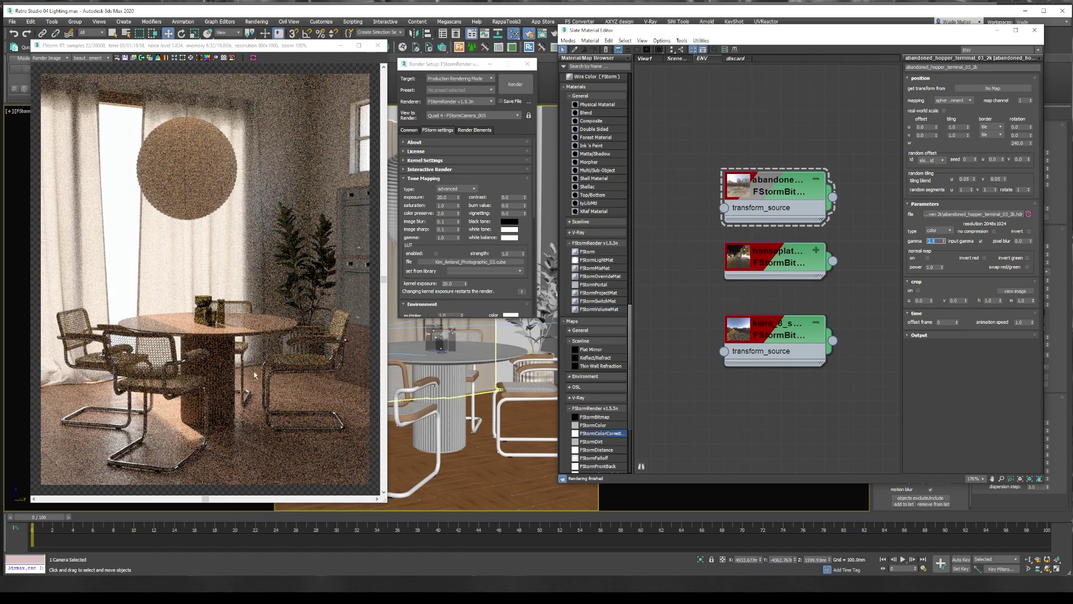
scroll(162, 414, "down", 2)
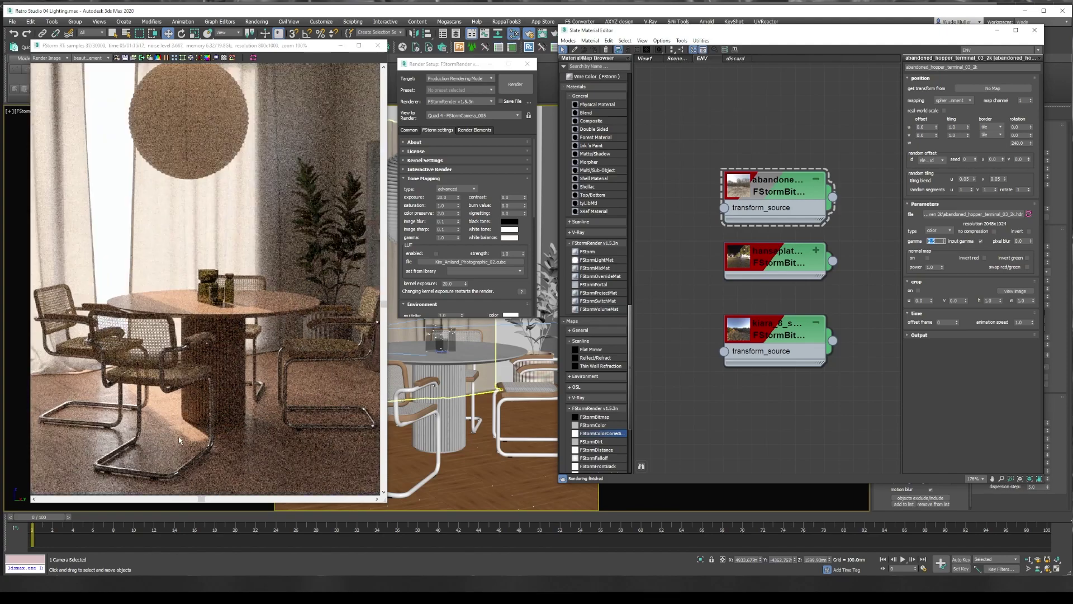
scroll(162, 415, "up", 4)
scroll(162, 415, "down", 2)
type("2.2")
key("Return")
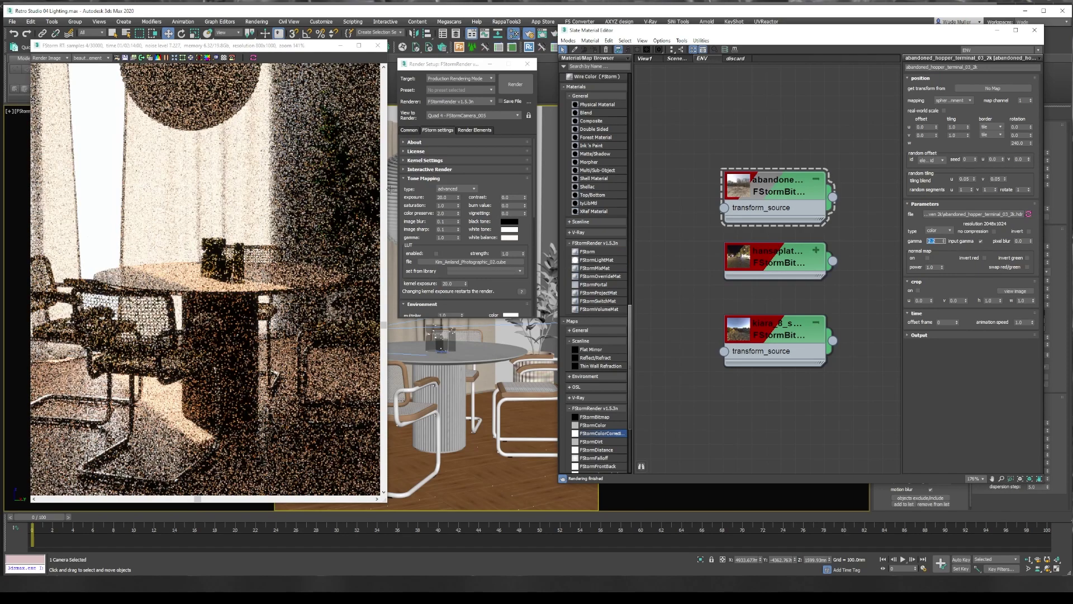
Enlarge the render settings panel to reveal the Environment options
scroll(269, 302, "down", 1)
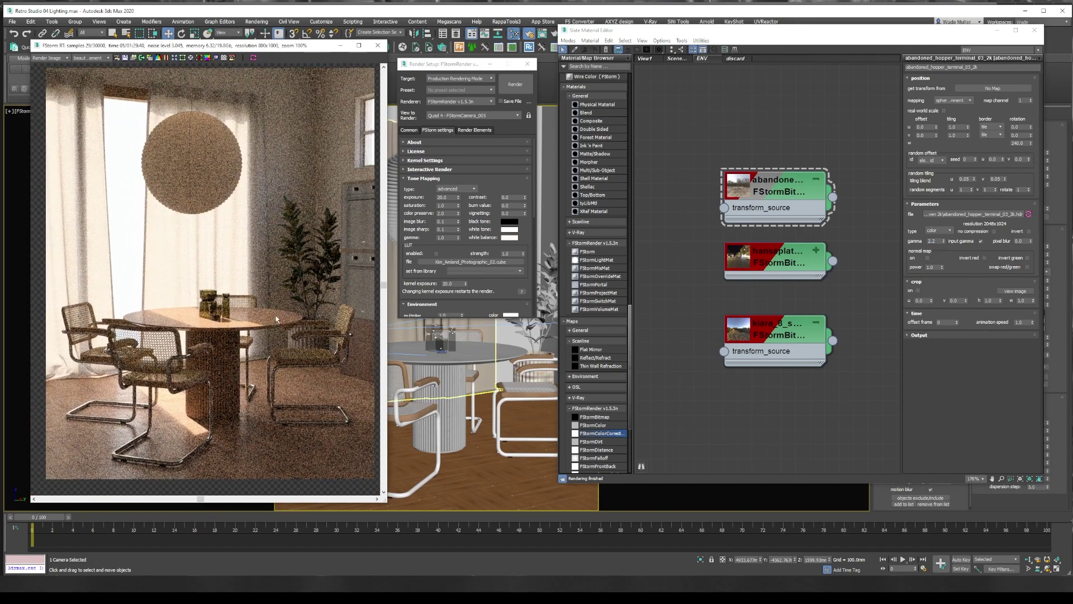
middle_click_drag(276, 314, 274, 322)
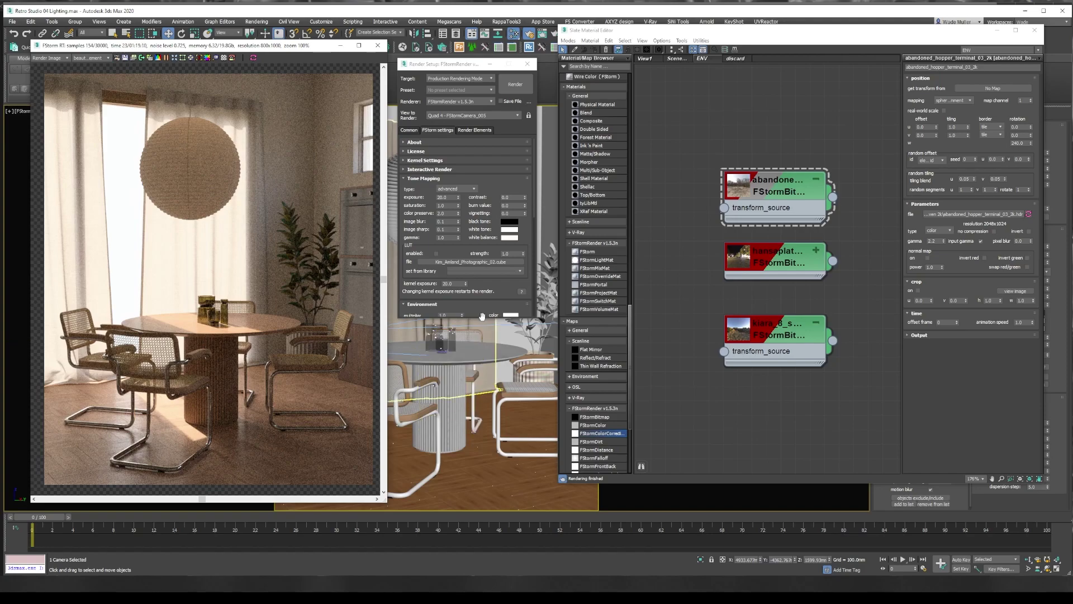
left_click_drag(482, 318, 471, 431)
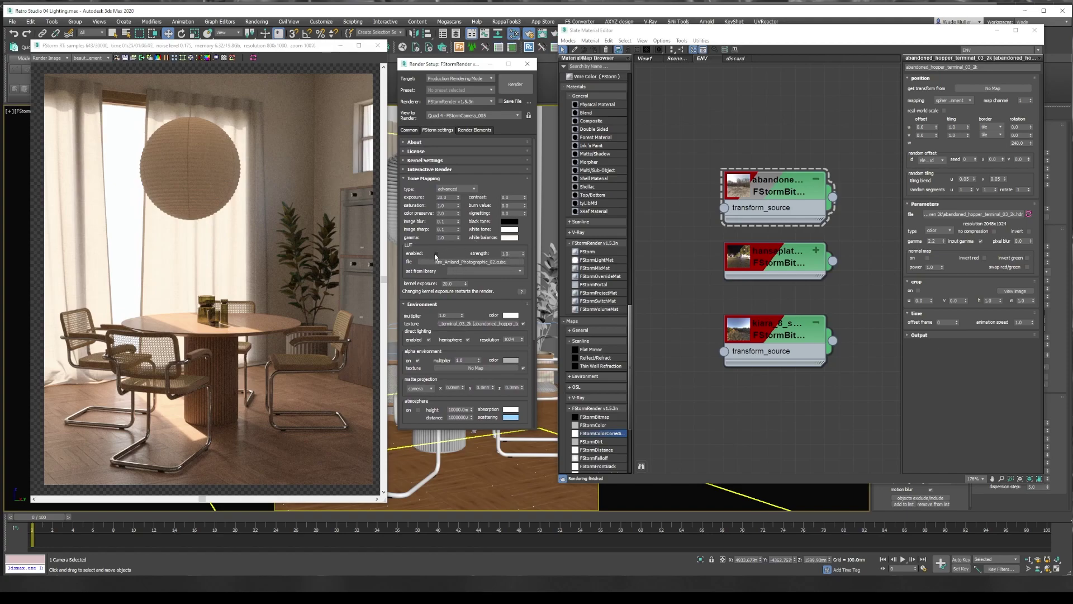
Enable the Kin_Ireland_Photographic_02.cube LUT in tone mapping
left_click(435, 253)
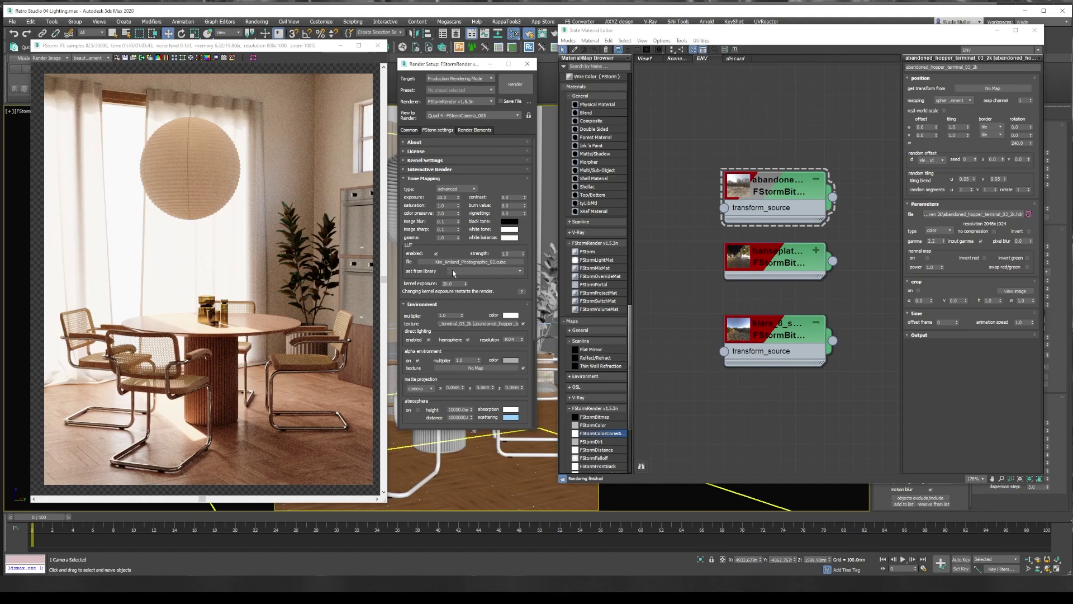
Read the Corona forum thread on photographic LUTs and their settings, then return to 3ds Max
key("alt+Tab")
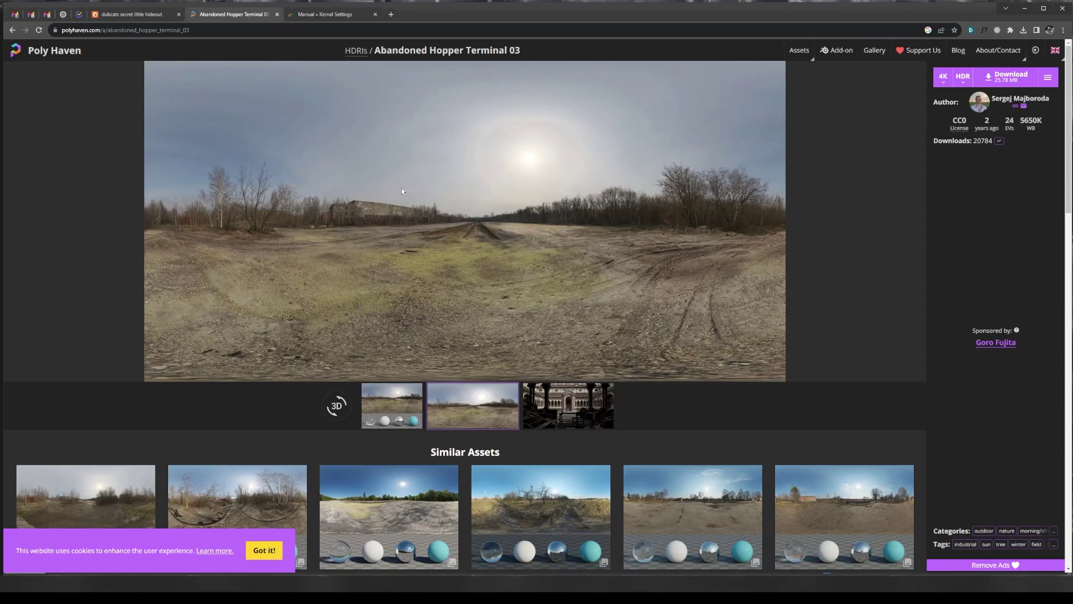
left_click(123, 16)
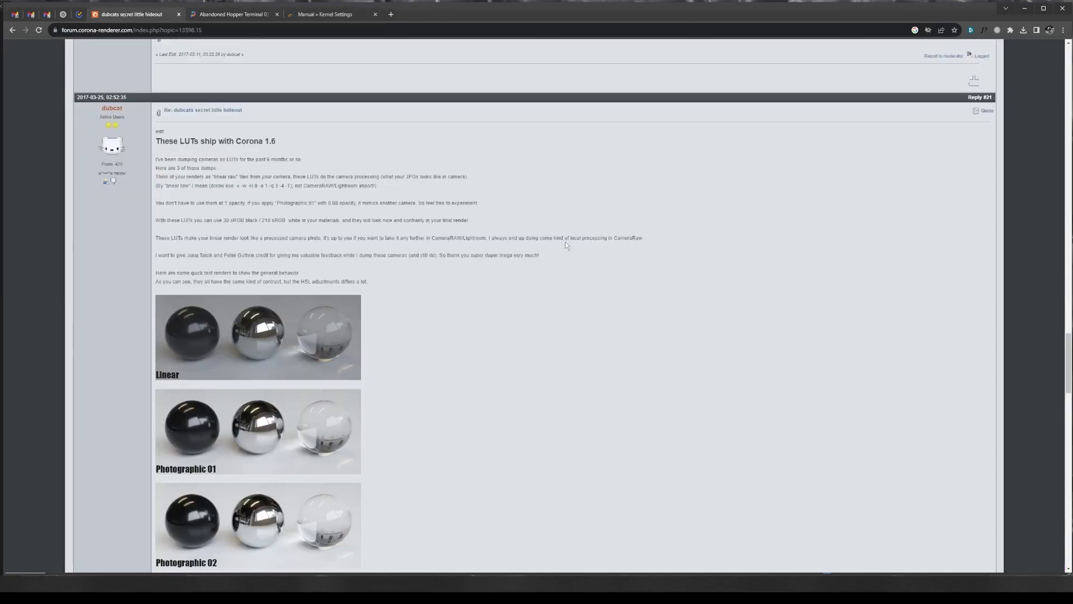
scroll(660, 301, "down", 1)
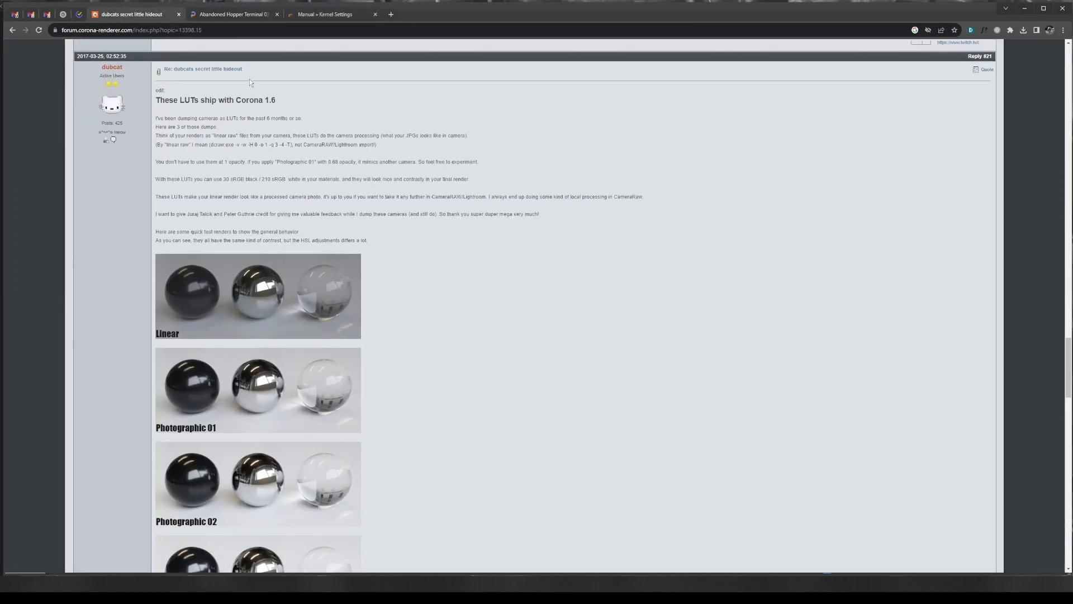
scroll(385, 437, "down", 1)
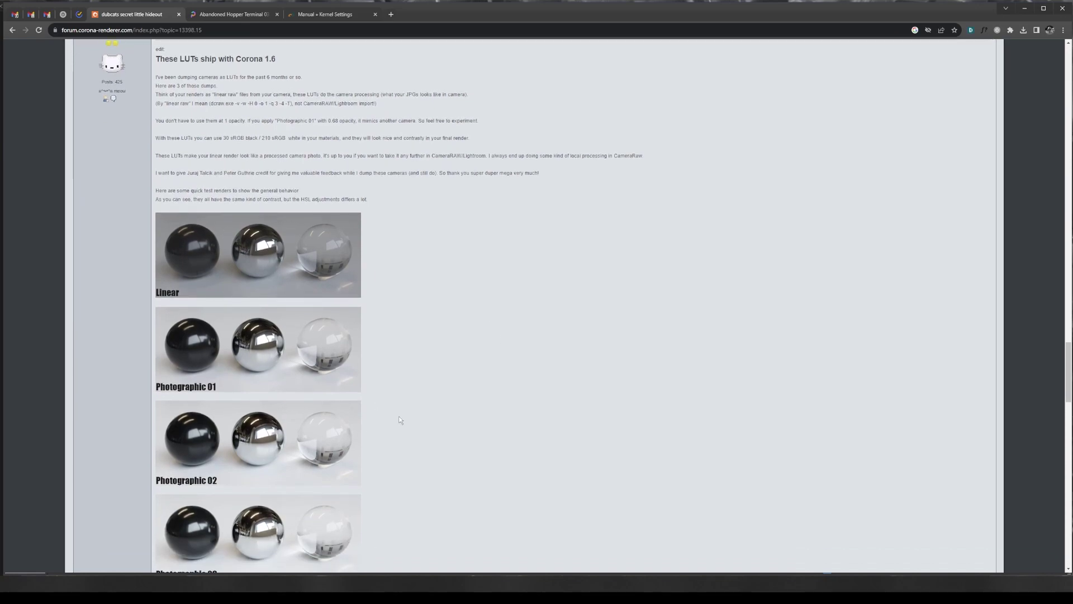
scroll(329, 246, "up", 2)
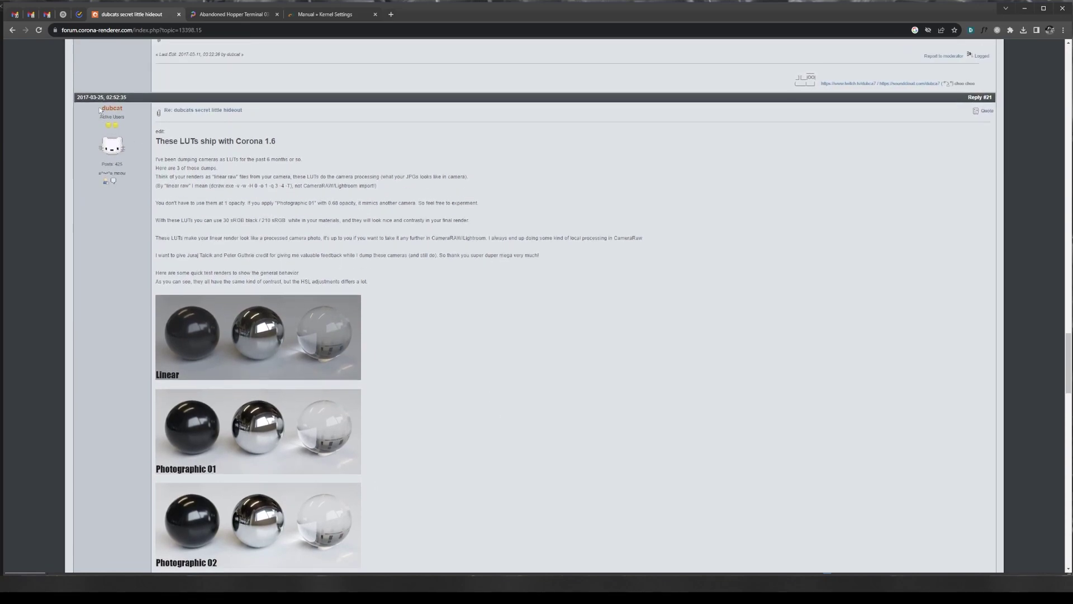
scroll(359, 362, "down", 4)
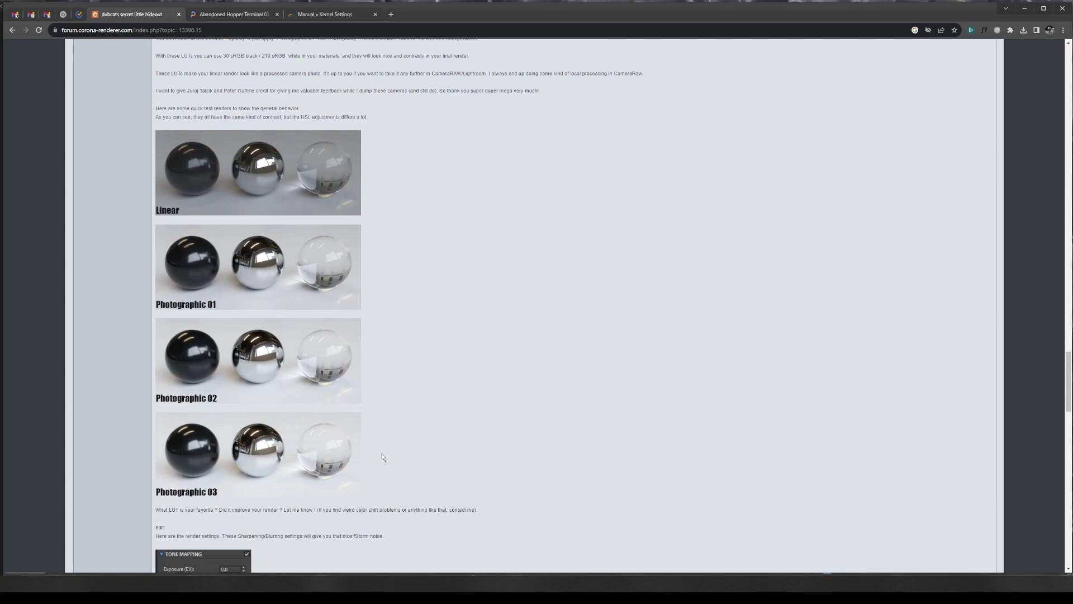
scroll(393, 271, "up", 1)
scroll(394, 278, "down", 14)
scroll(394, 281, "down", 2)
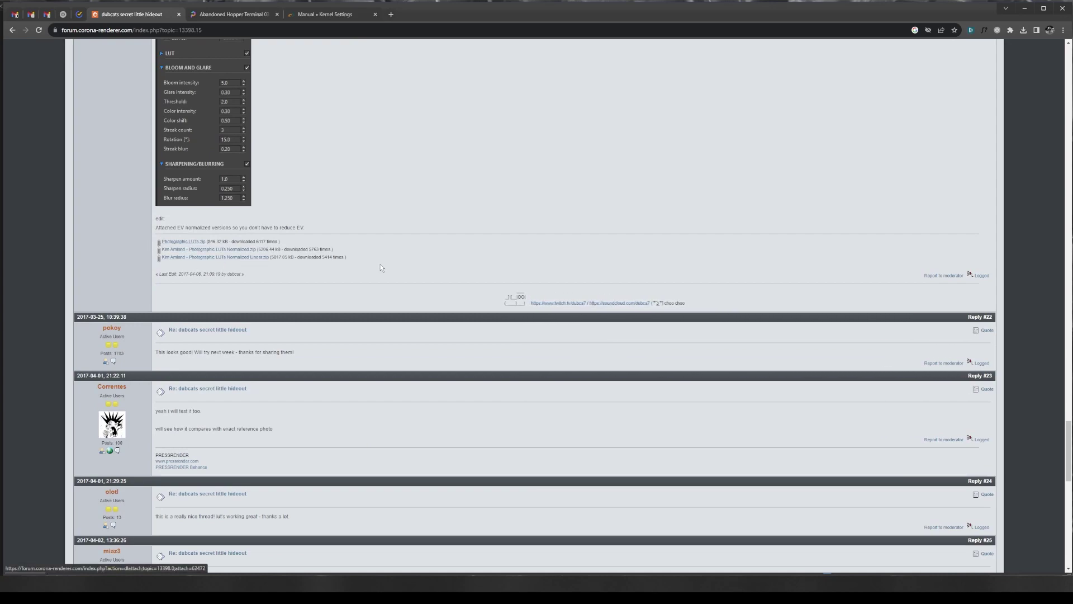
scroll(390, 267, "up", 1)
scroll(390, 268, "up", 3)
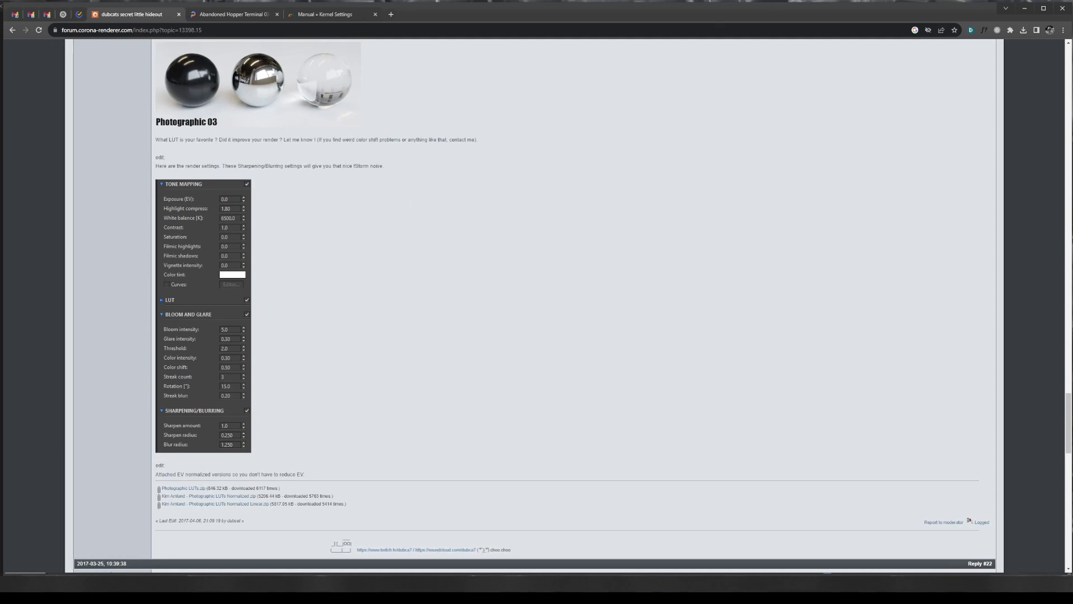
left_click(848, 595)
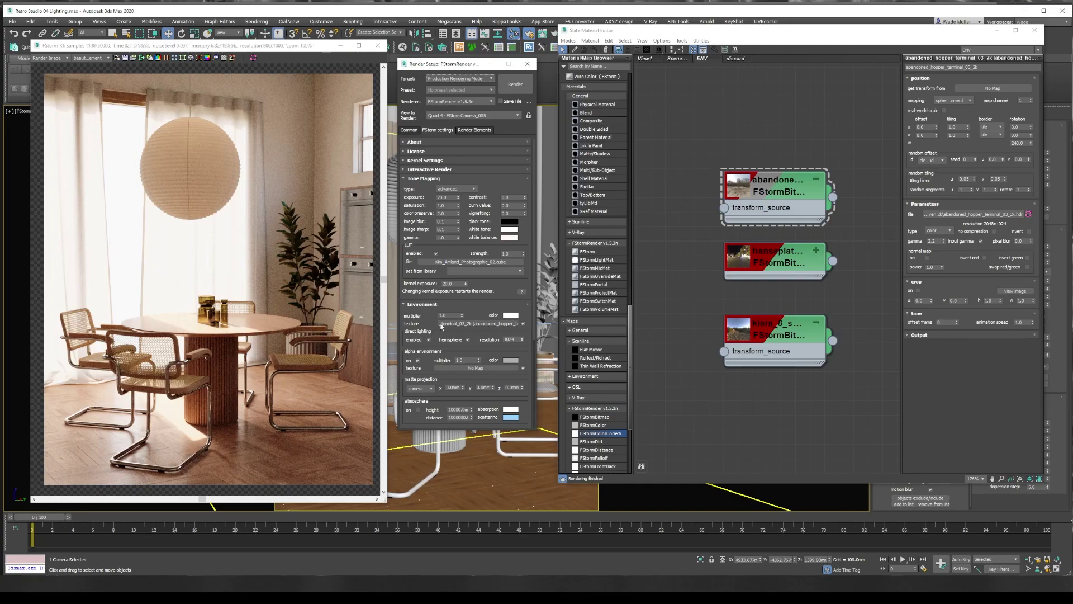
left_click(436, 253)
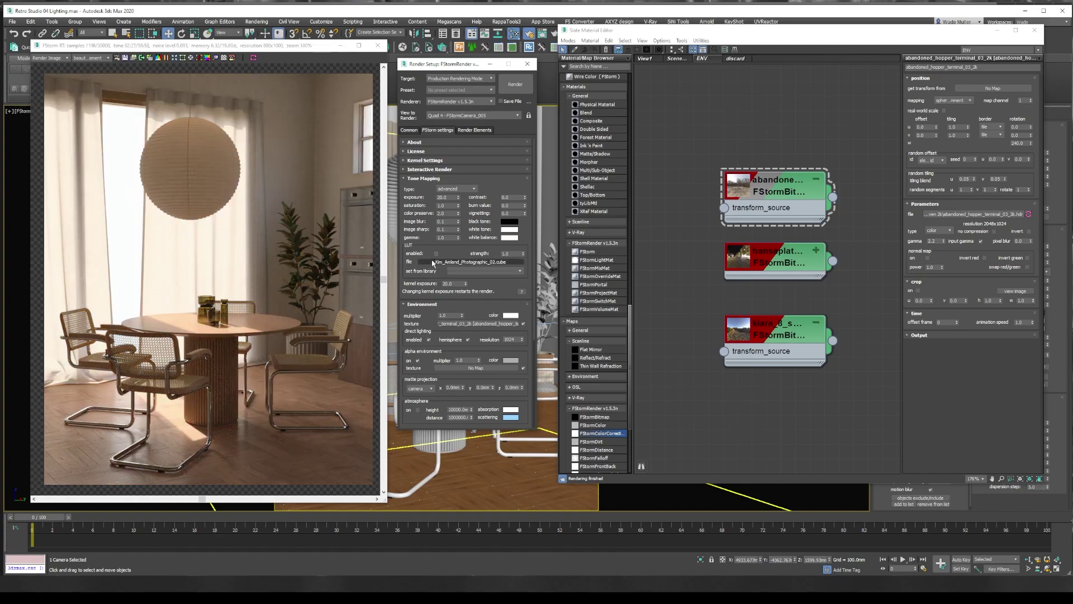
left_click(436, 254)
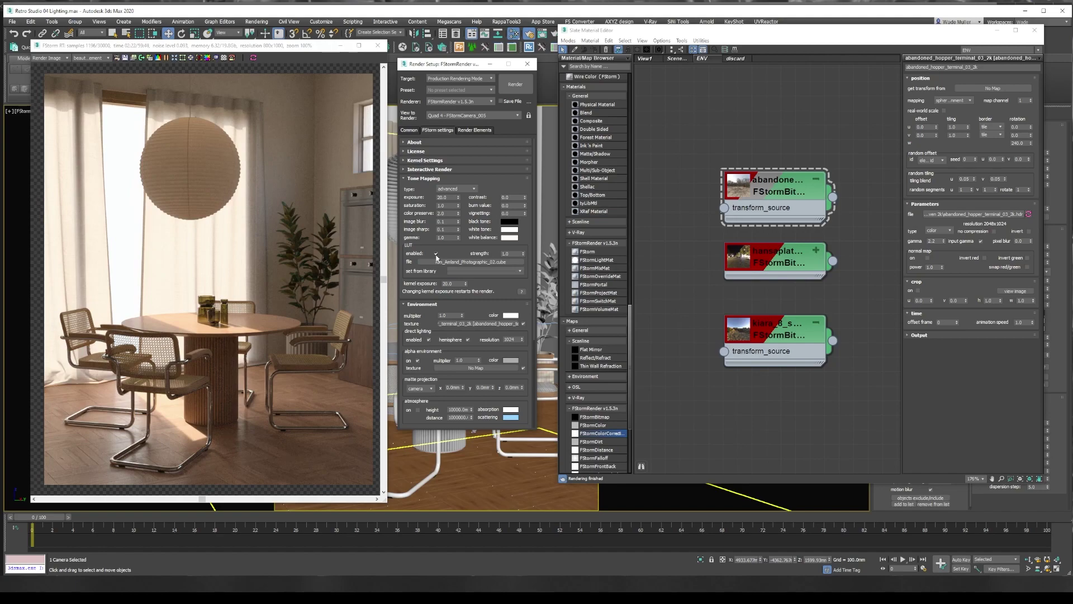
left_click(436, 254)
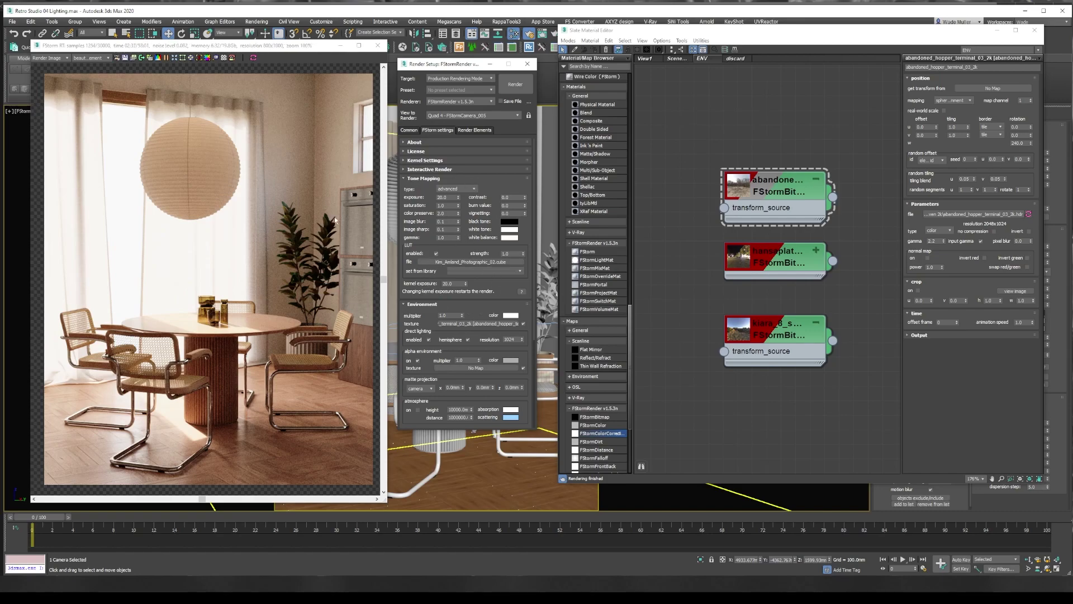
left_click(444, 237)
Try a tone-mapping gamma of 1.1 on the render, then return gamma to 1.0
type("1.")
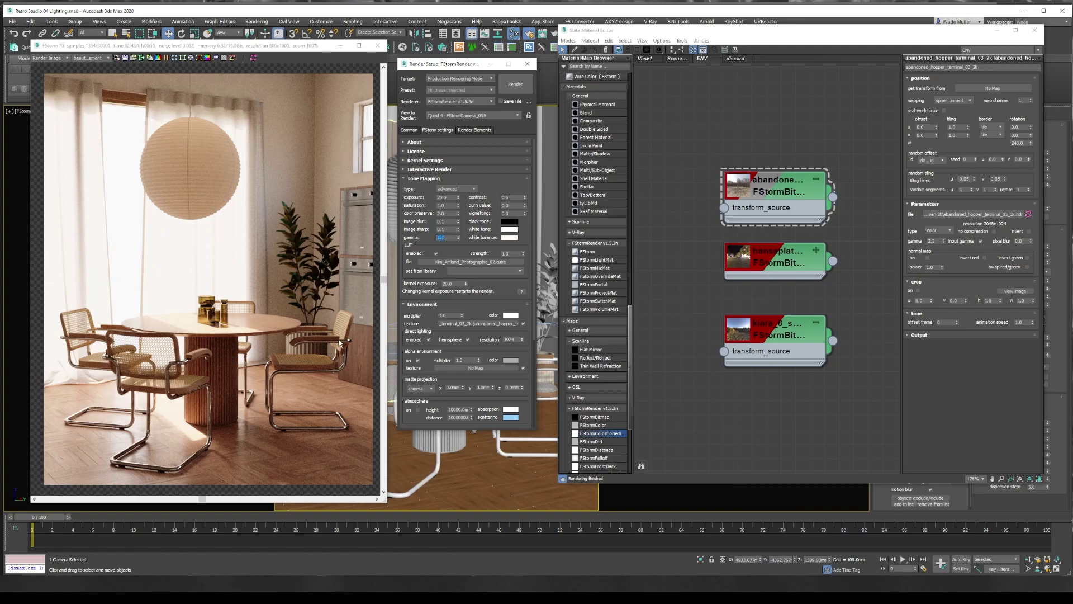
left_click(332, 324)
scroll(295, 350, "up", 1)
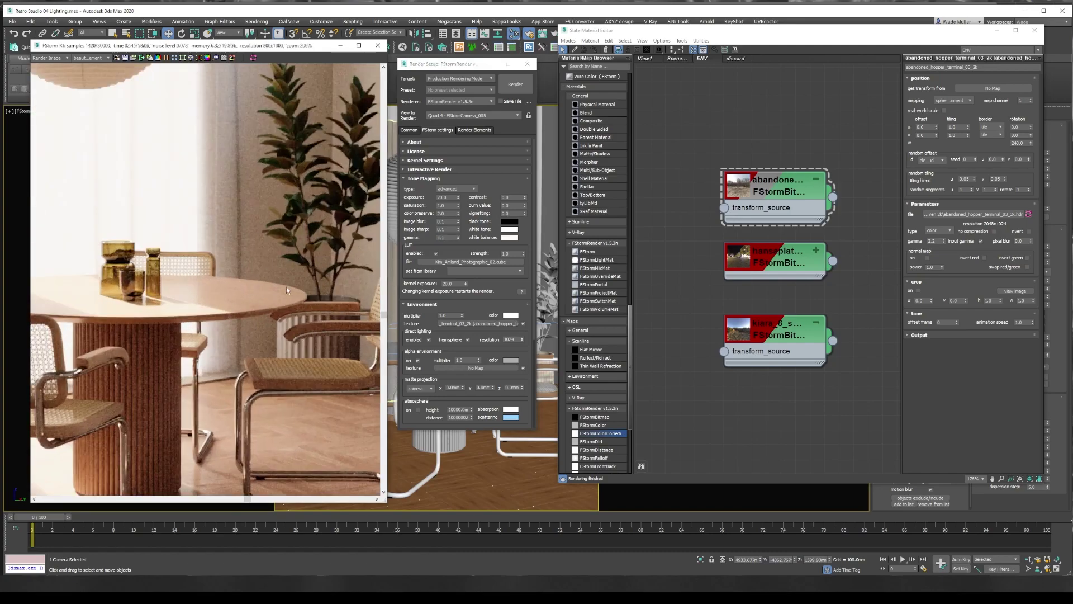
scroll(295, 313, "down", 1)
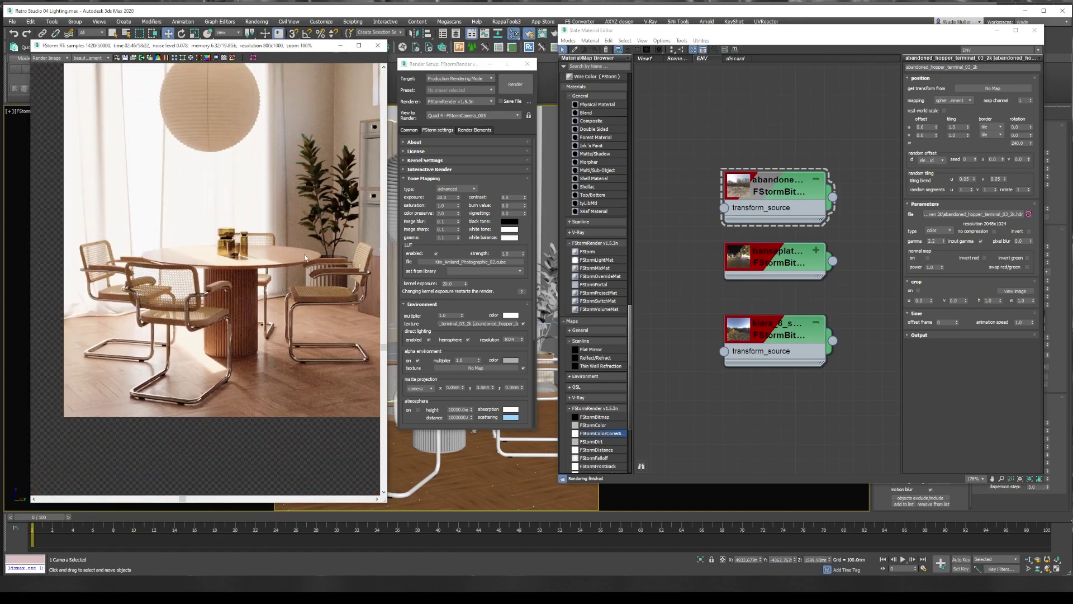
double_click(444, 237)
type("1")
key("Return")
Raise the tone-mapping contrast to 0.2 and pan the preview to check the lamp
middle_click_drag(286, 178, 228, 255)
scroll(228, 255, "down", 1)
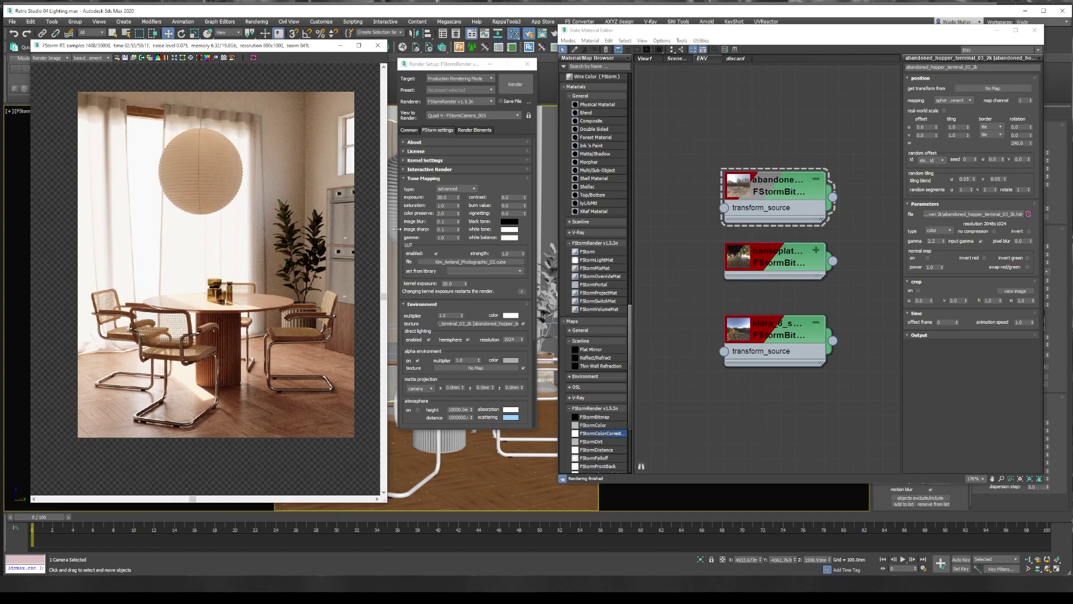
double_click(509, 198)
type(".2")
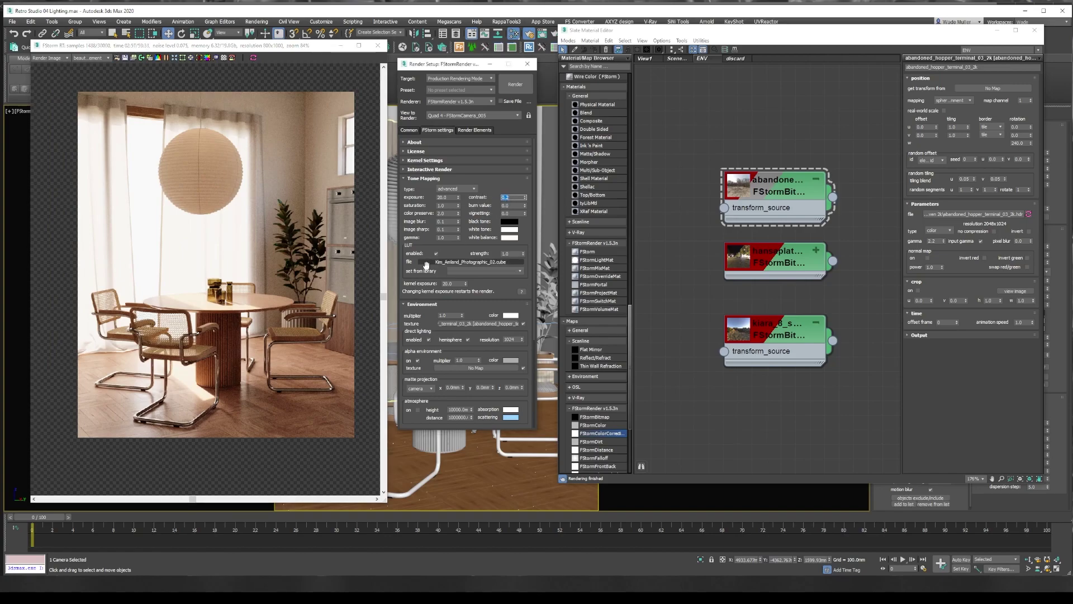
key("Return")
scroll(257, 314, "up", 1)
middle_click_drag(257, 314, 269, 337)
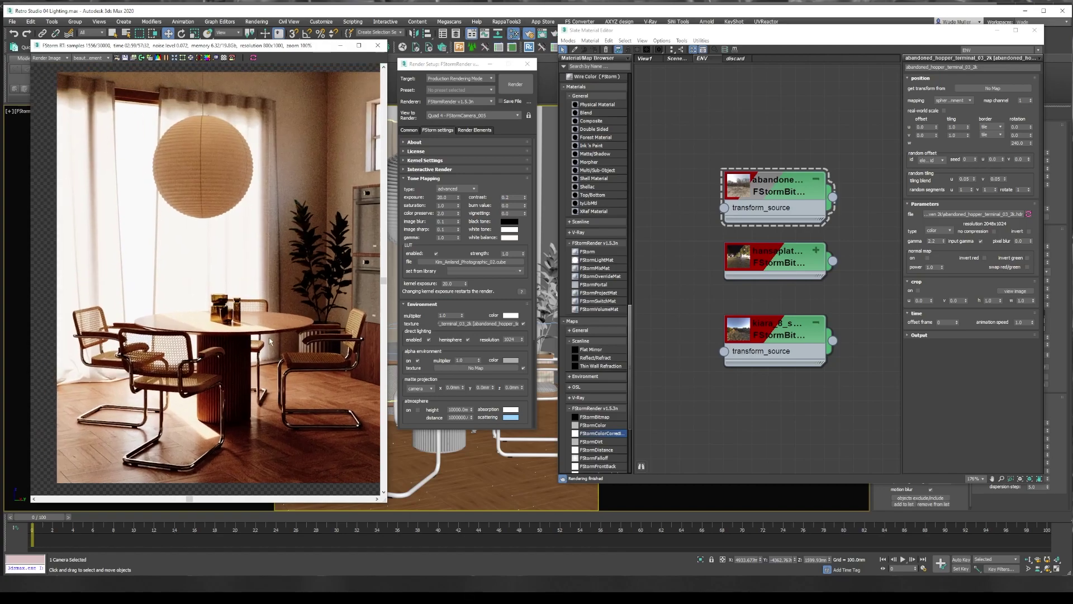
Re-enter gamma 1 and adjust the burn value, refreshing the render
double_click(509, 198)
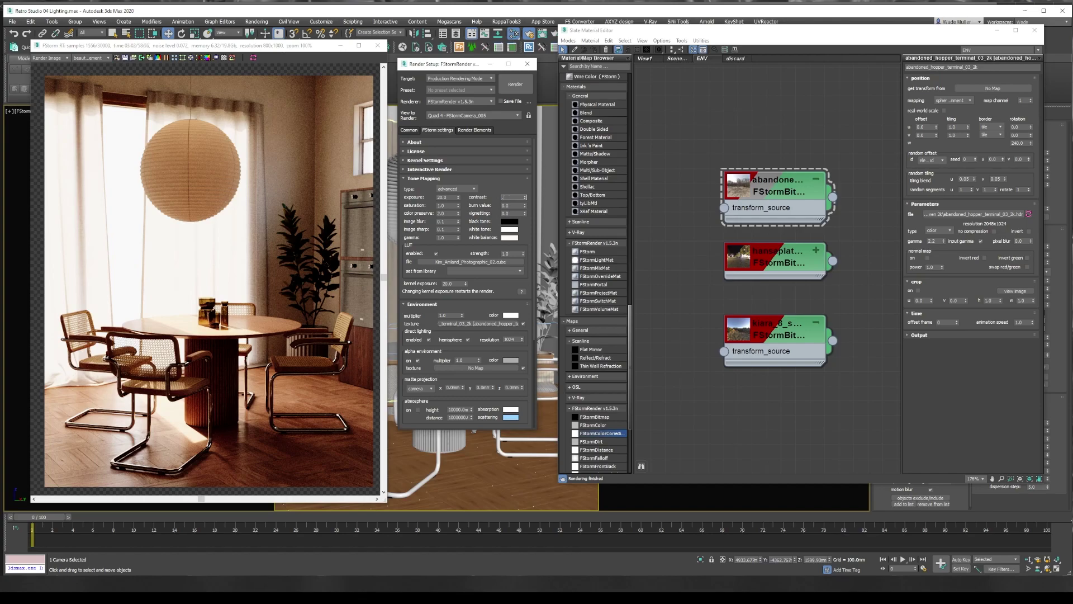
double_click(445, 238)
type("1")
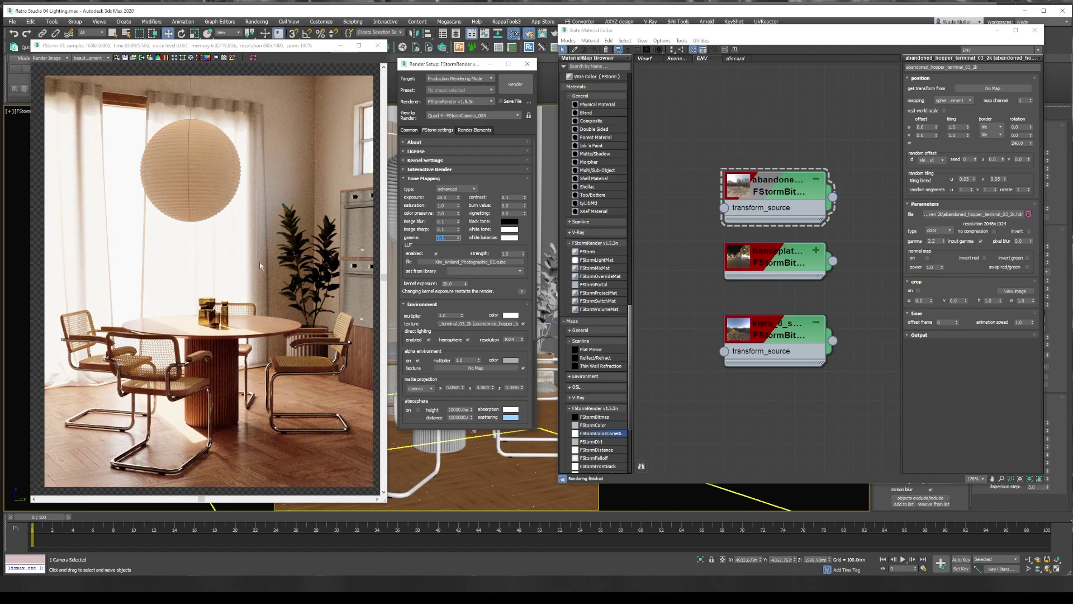
double_click(512, 206)
type("0.2")
key("Return")
scroll(186, 433, "up", 3)
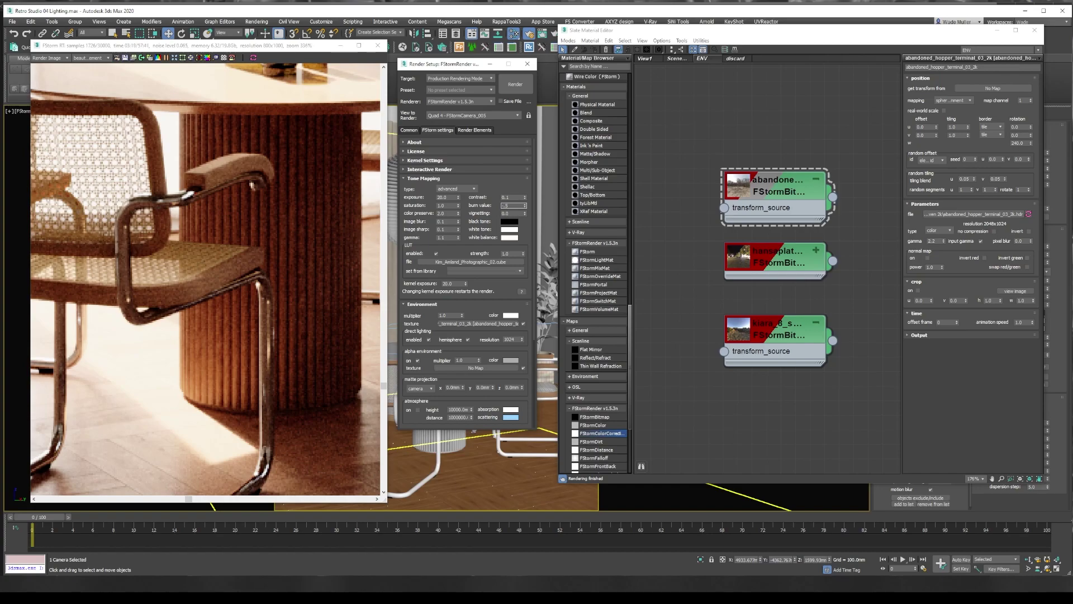
left_click(213, 449)
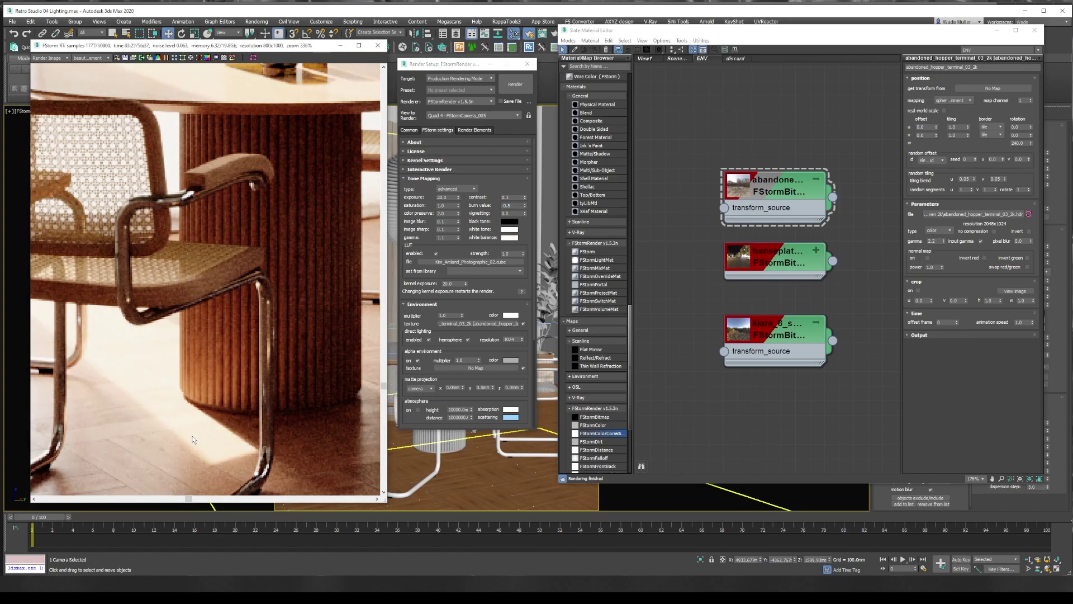
Set the tone-mapping contrast to 0.05
scroll(198, 417, "down", 4)
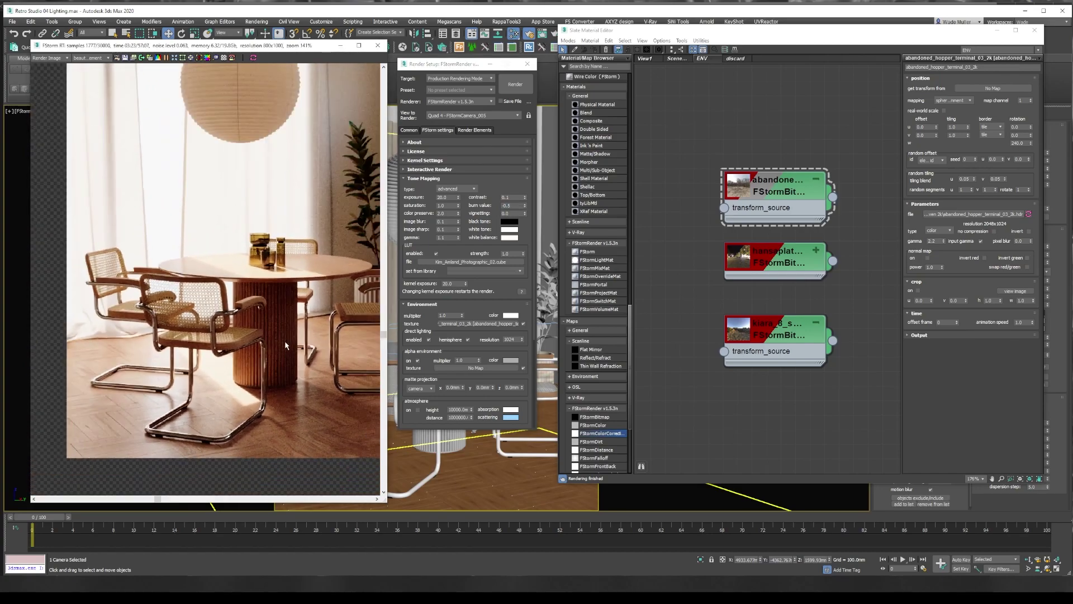
scroll(248, 381, "up", 1)
scroll(248, 381, "down", 1)
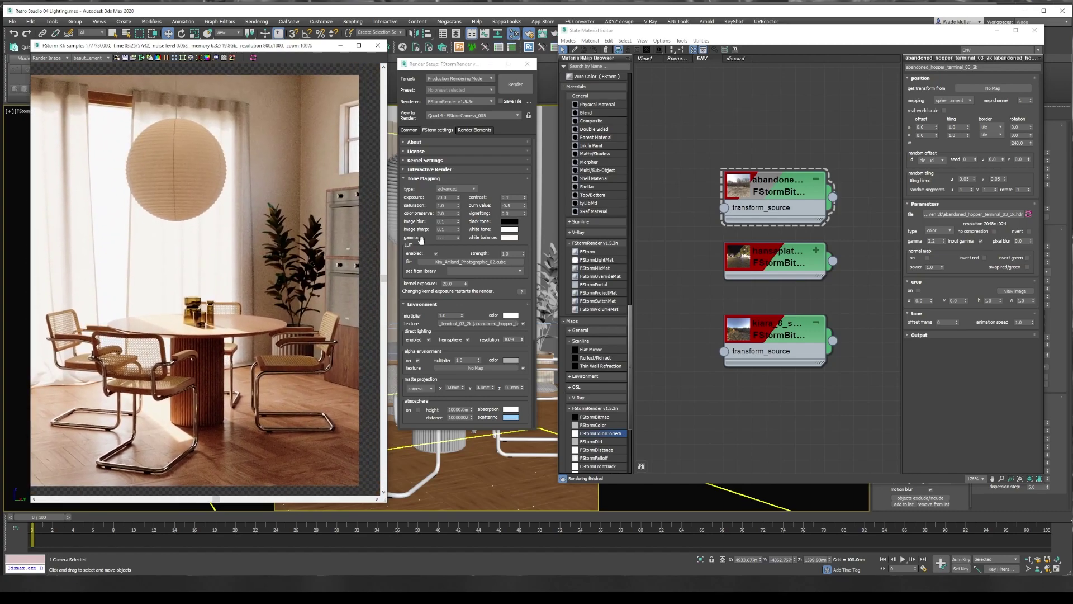
double_click(507, 196)
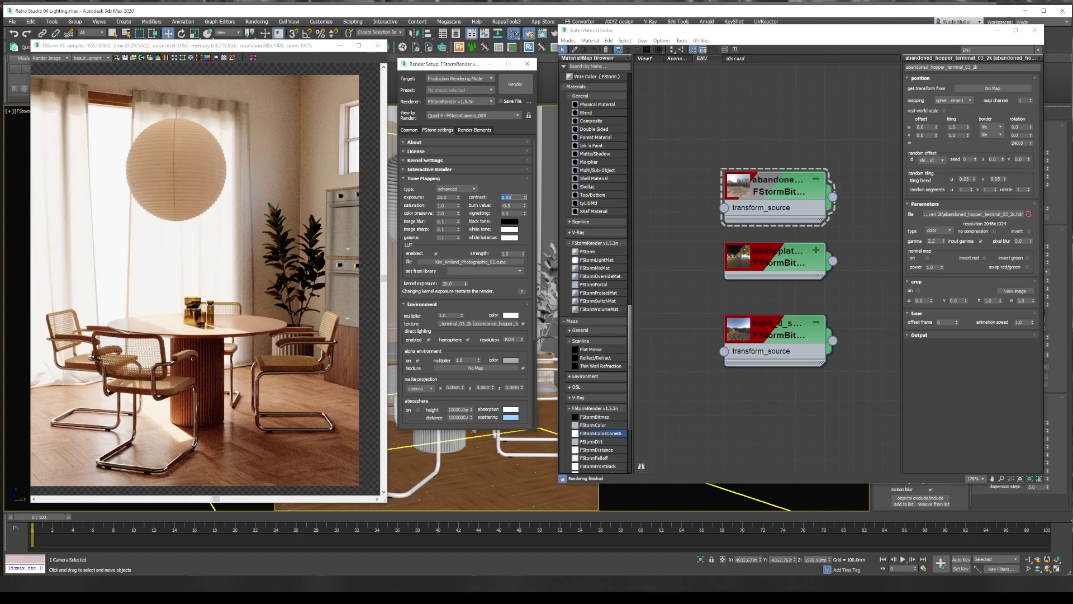
key("Return")
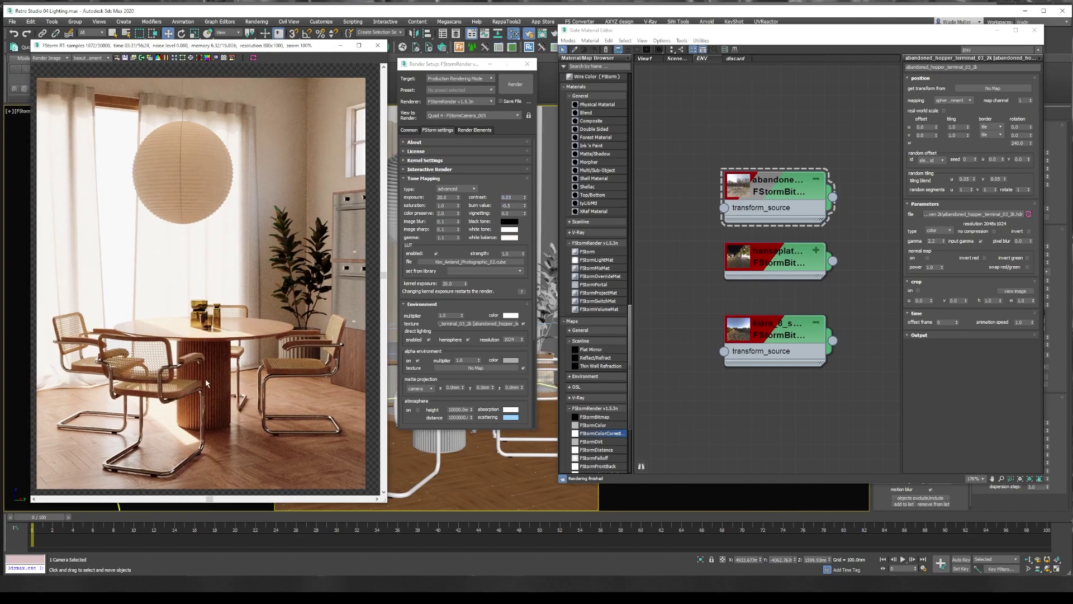
scroll(244, 385, "up", 1)
scroll(177, 342, "down", 1)
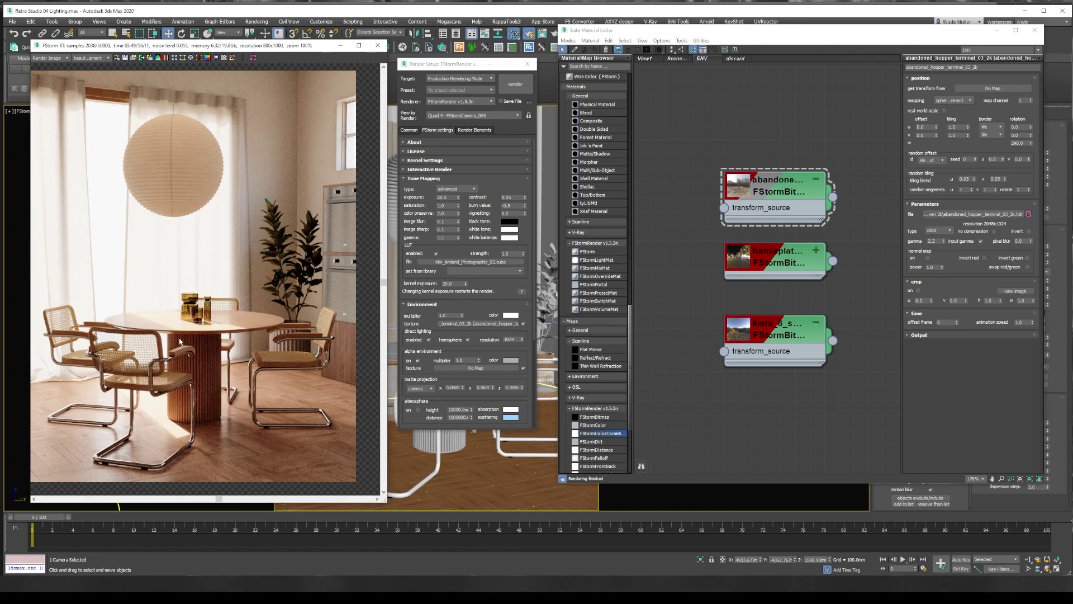
Make the viewport look through FStormCamera_001 and reposition the render preview window
left_click_drag(232, 45, 324, 77)
left_click(36, 111)
mouse_move(77, 121)
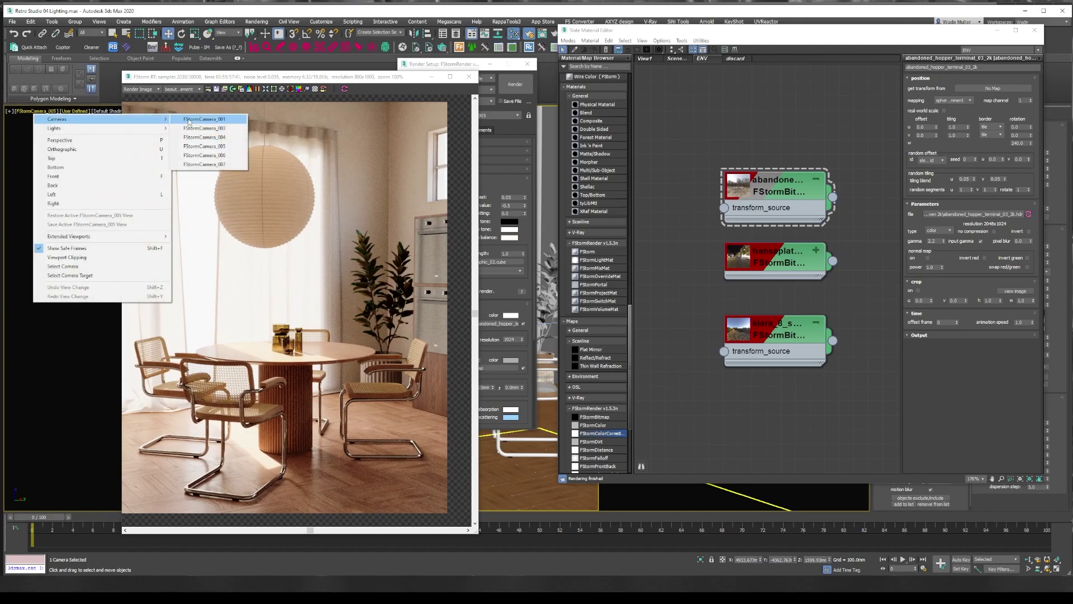
left_click(189, 119)
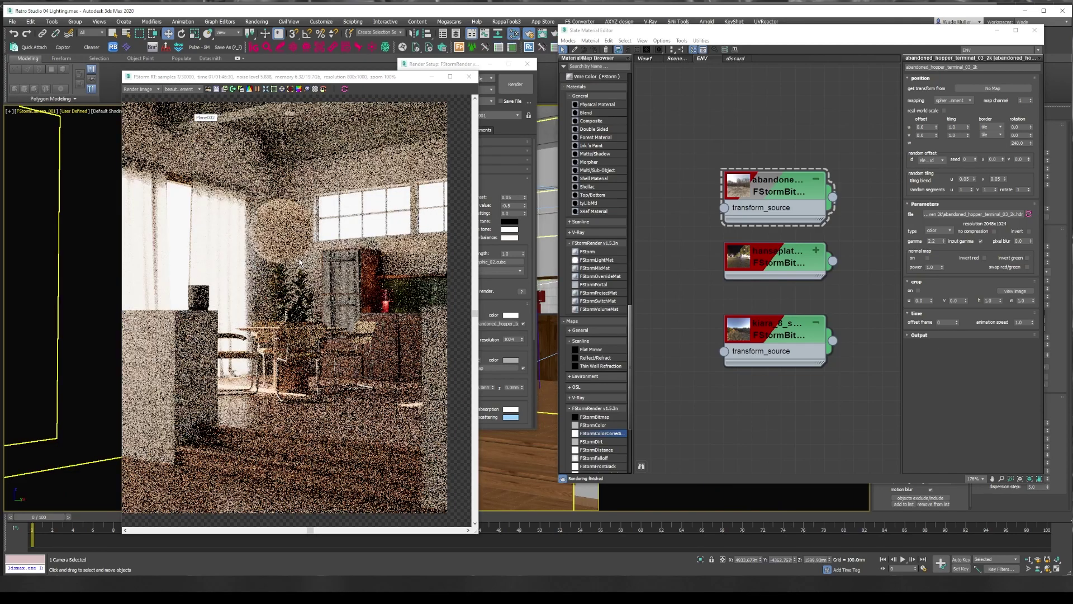
left_click_drag(380, 77, 283, 66)
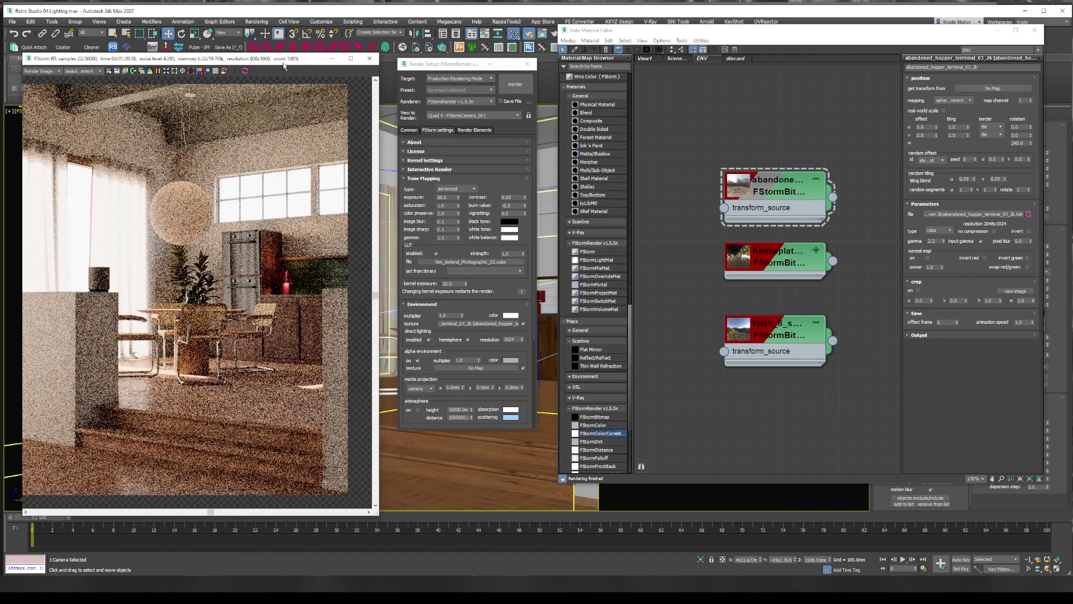
scroll(206, 352, "up", 1)
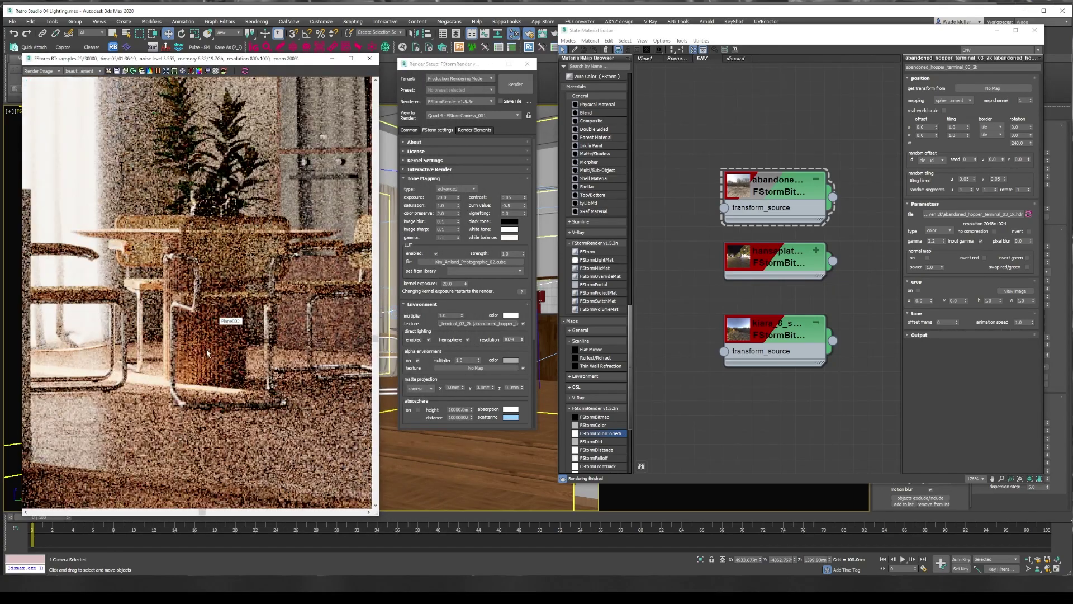
scroll(206, 352, "down", 2)
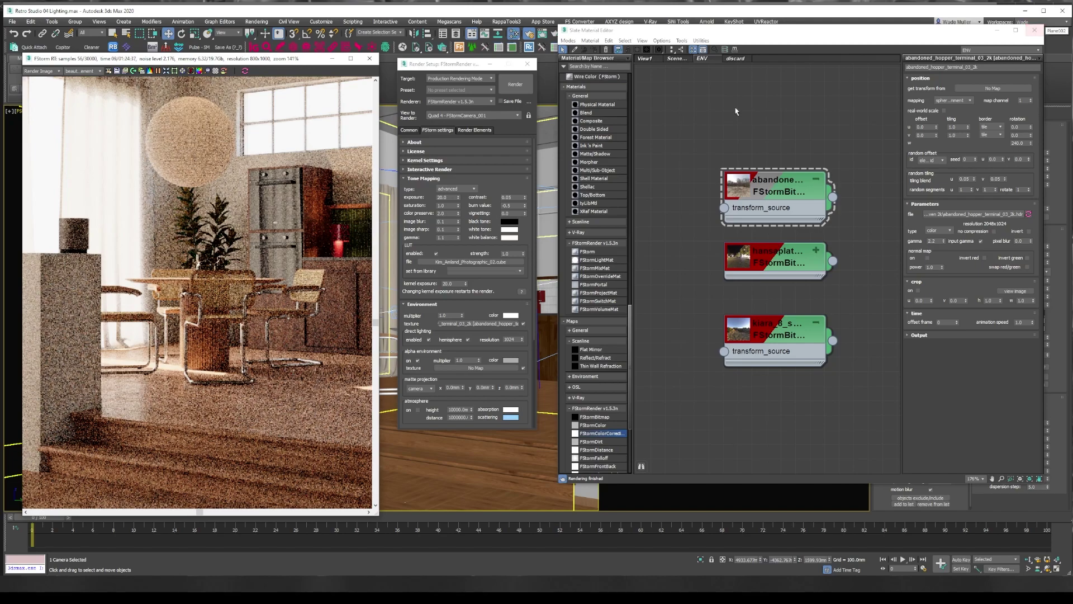
Close render settings and the material editor, then frame the table vase in a perspective view
key("F10")
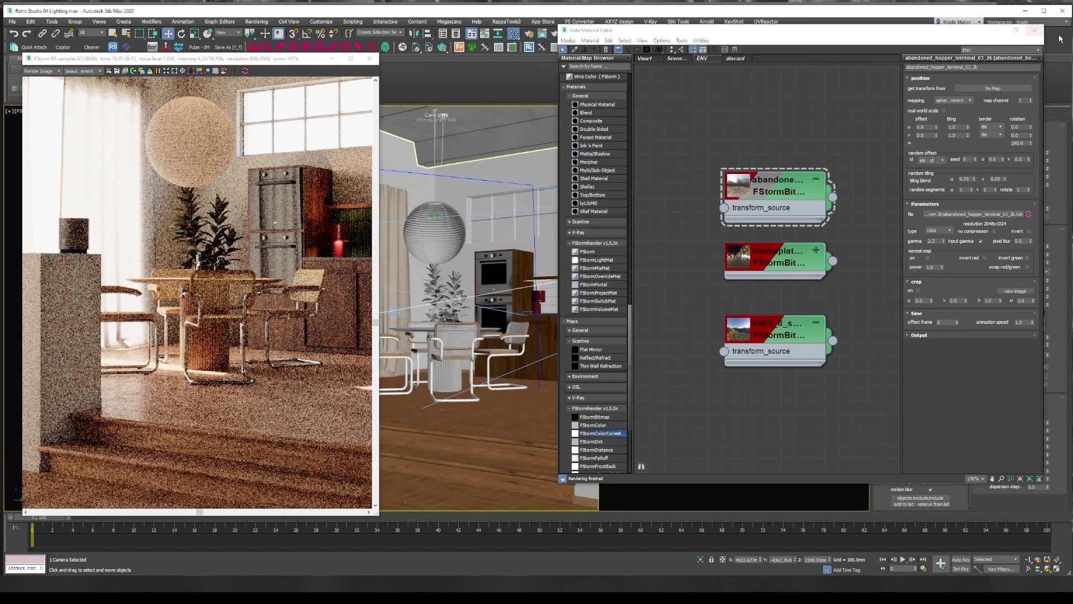
left_click(1034, 30)
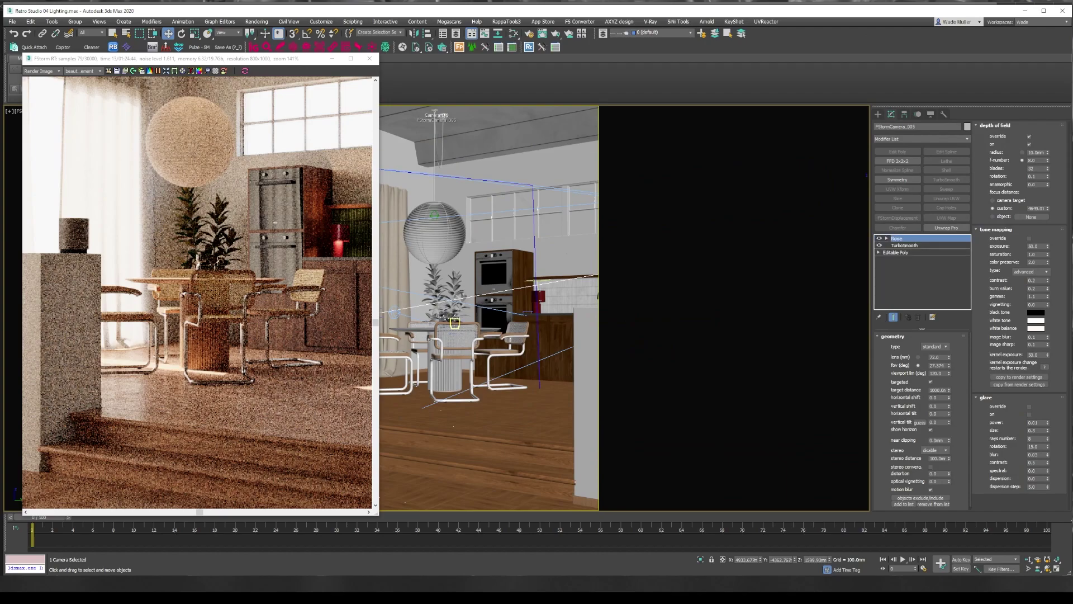
key("p")
key("z")
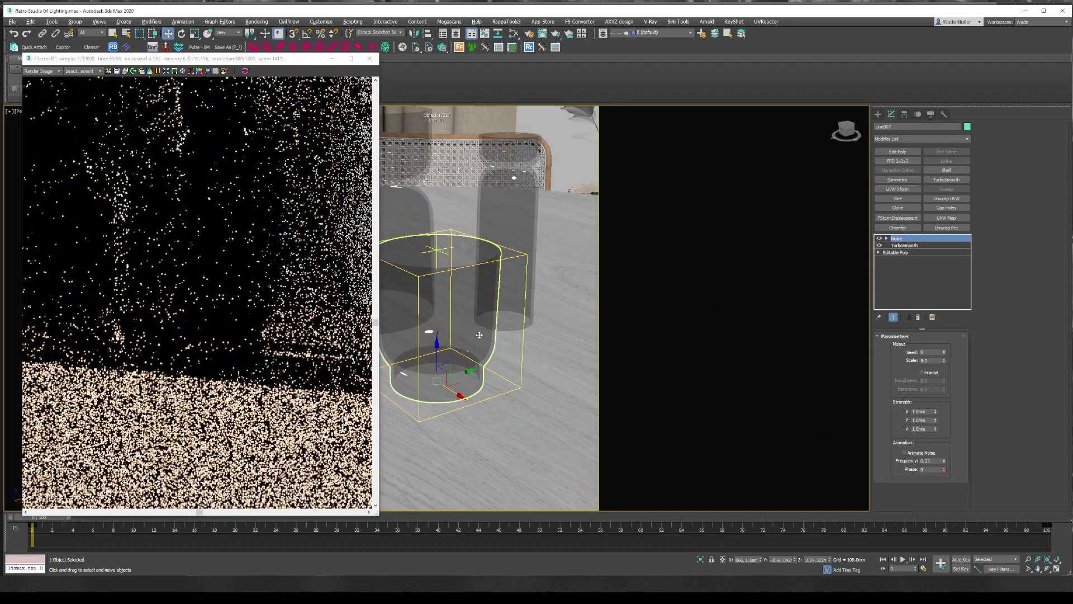
scroll(479, 334, "down", 3)
scroll(479, 334, "up", 1)
middle_click_drag(411, 328, 459, 366)
scroll(192, 363, "up", 5)
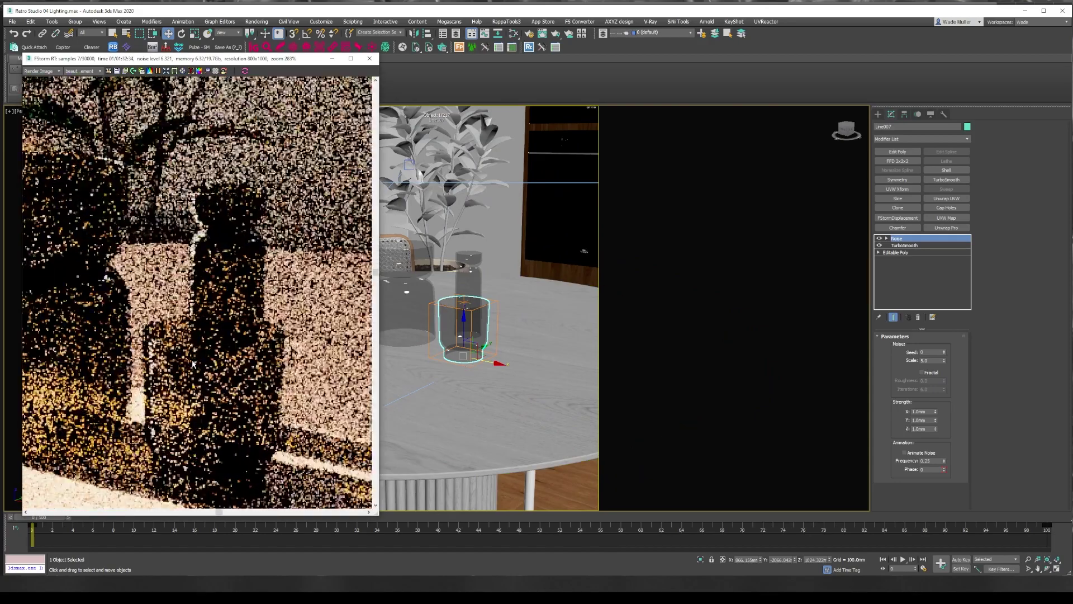
scroll(191, 363, "down", 6)
scroll(216, 313, "up", 2)
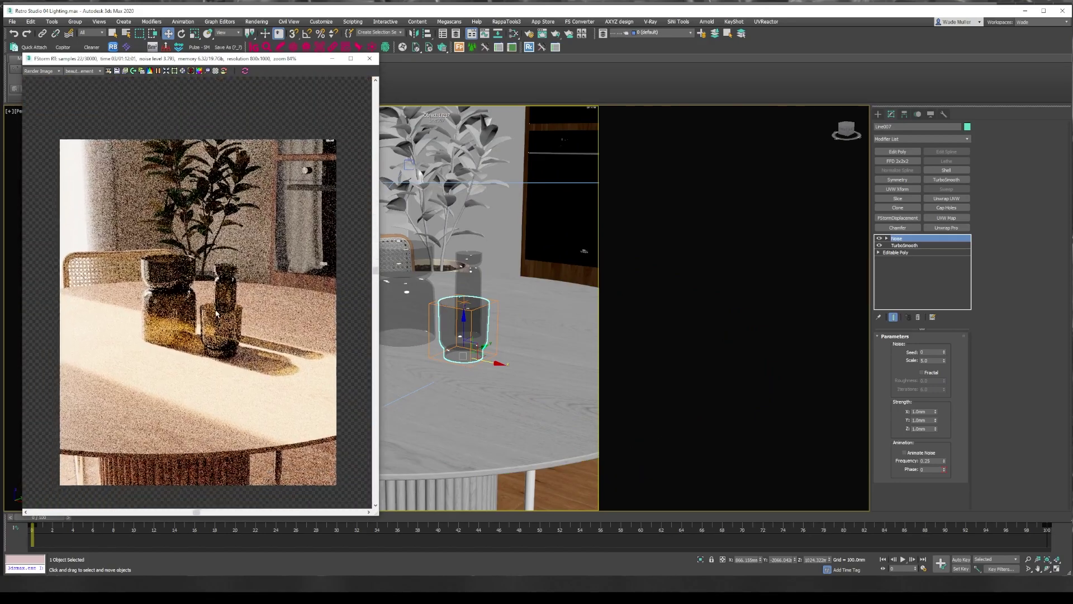
scroll(209, 297, "up", 3)
scroll(210, 297, "down", 2)
scroll(168, 290, "down", 1)
scroll(111, 286, "up", 1)
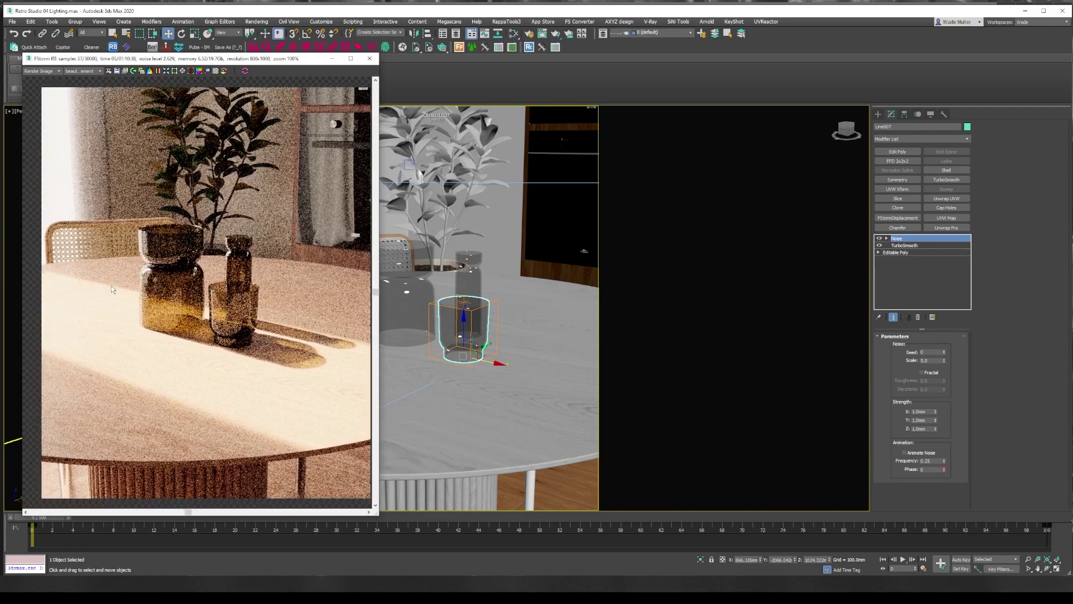
In Render Setup, collapse Tone Mapping and Environment and expand the Camera rollout
left_click(529, 33)
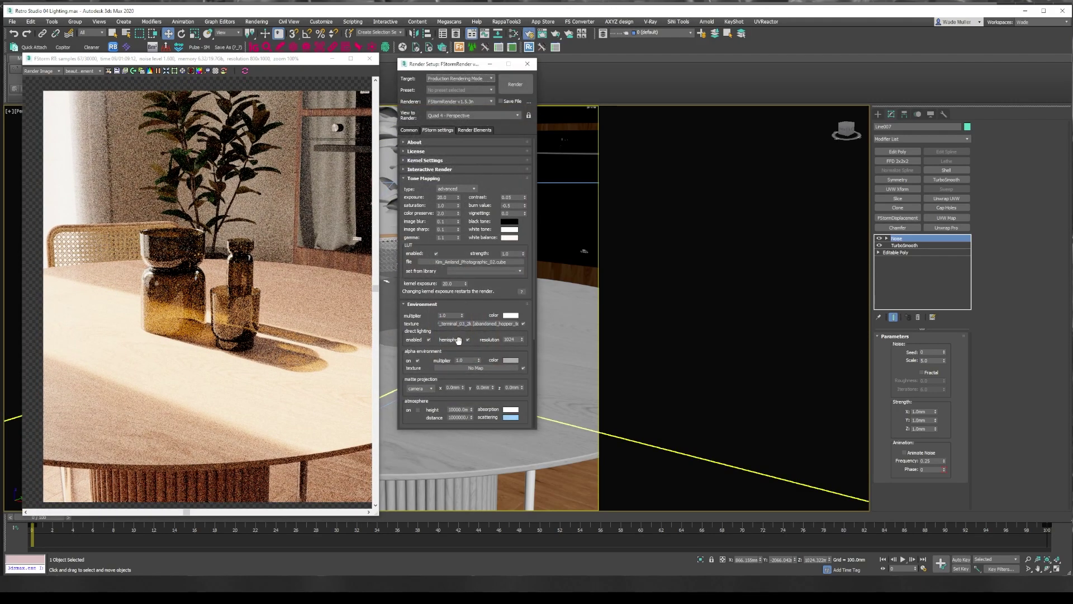
left_click(440, 179)
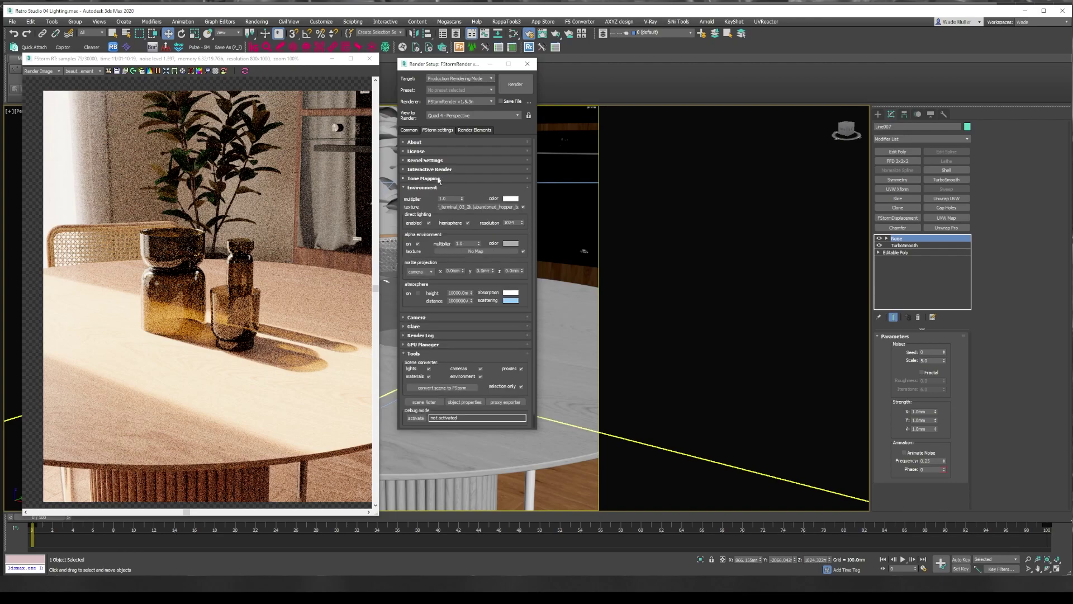
left_click(433, 188)
left_click(419, 197)
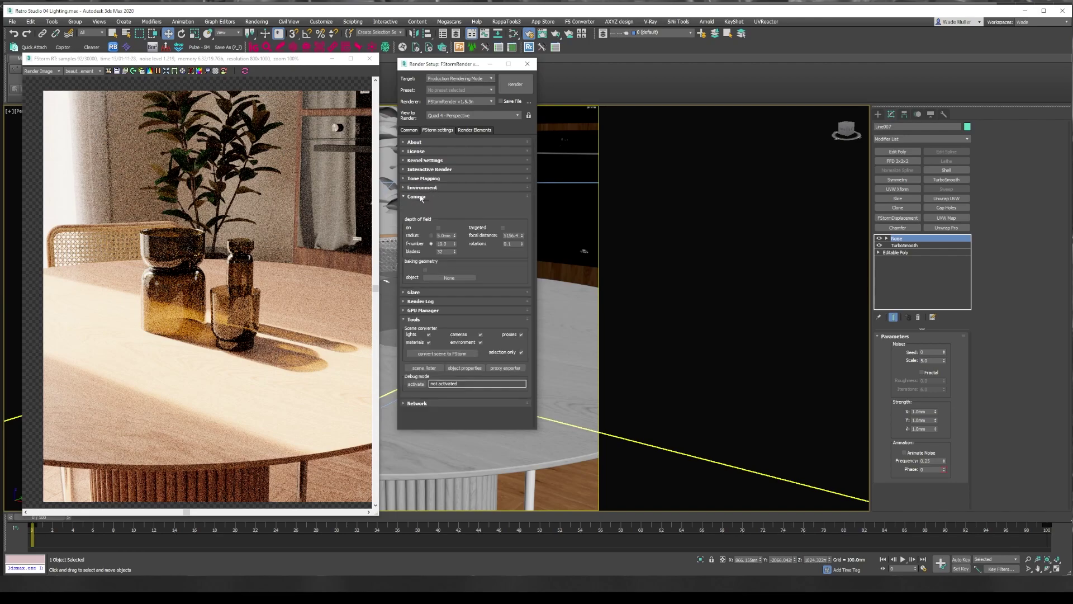
left_click_drag(454, 68, 623, 70)
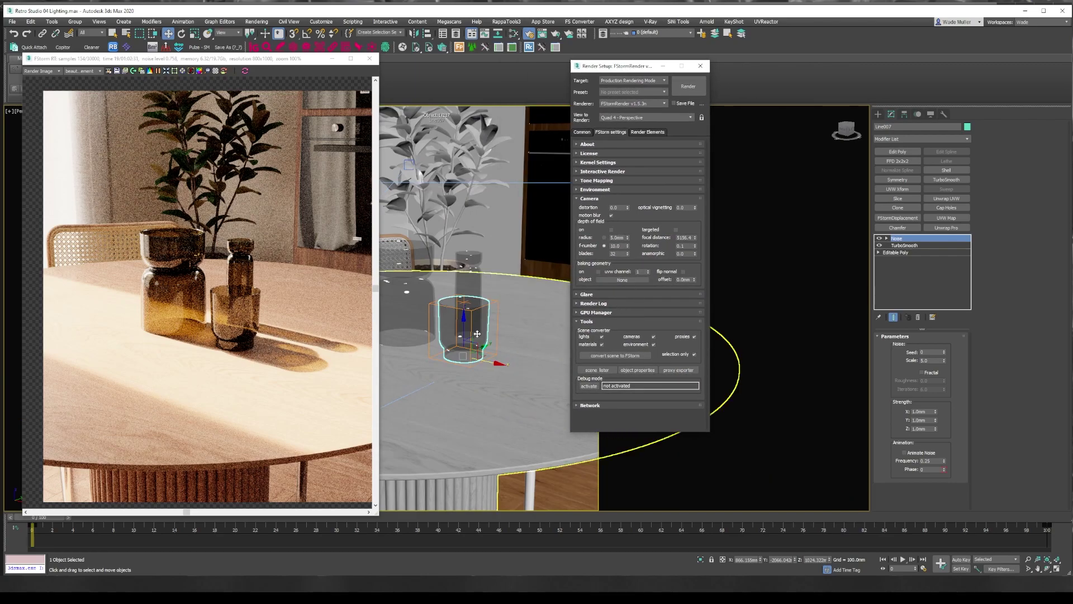
View the scene through FStormCamera_004, then FStormCamera_005, and shift the render window right
key("c")
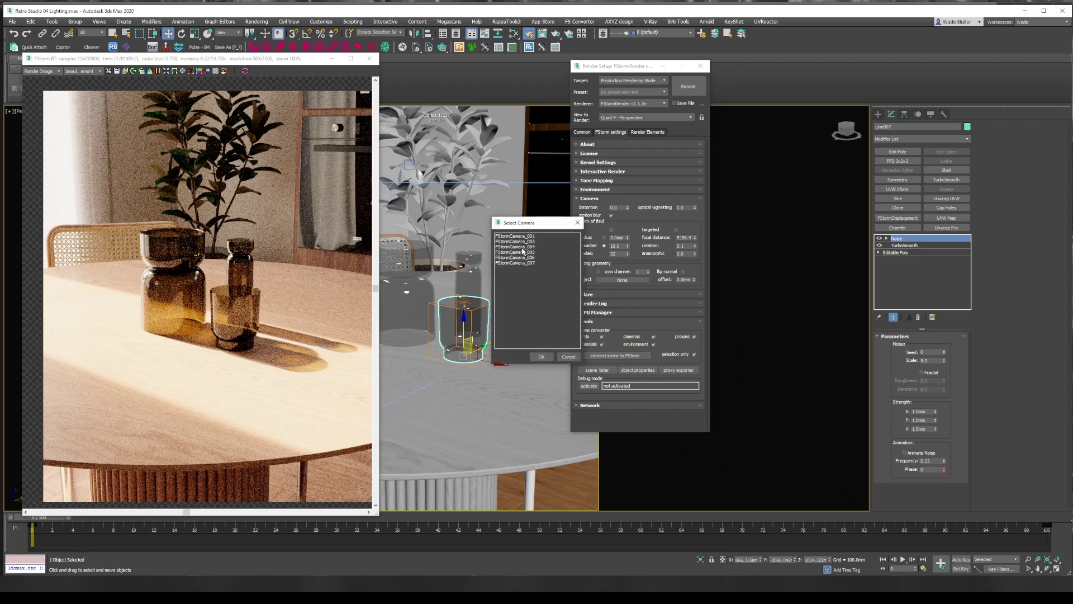
double_click(523, 246)
key("c")
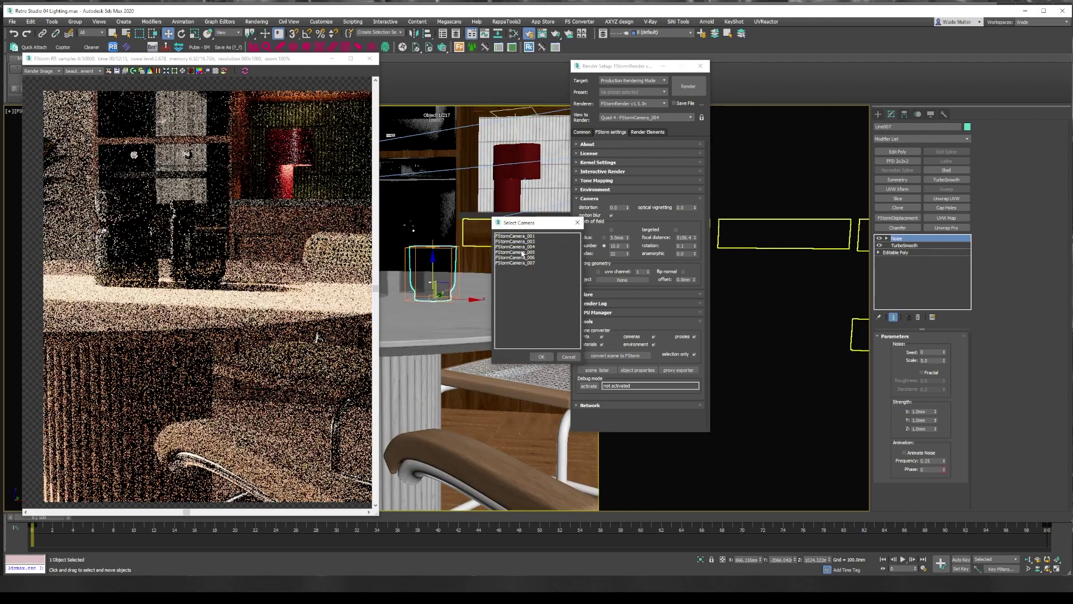
double_click(523, 251)
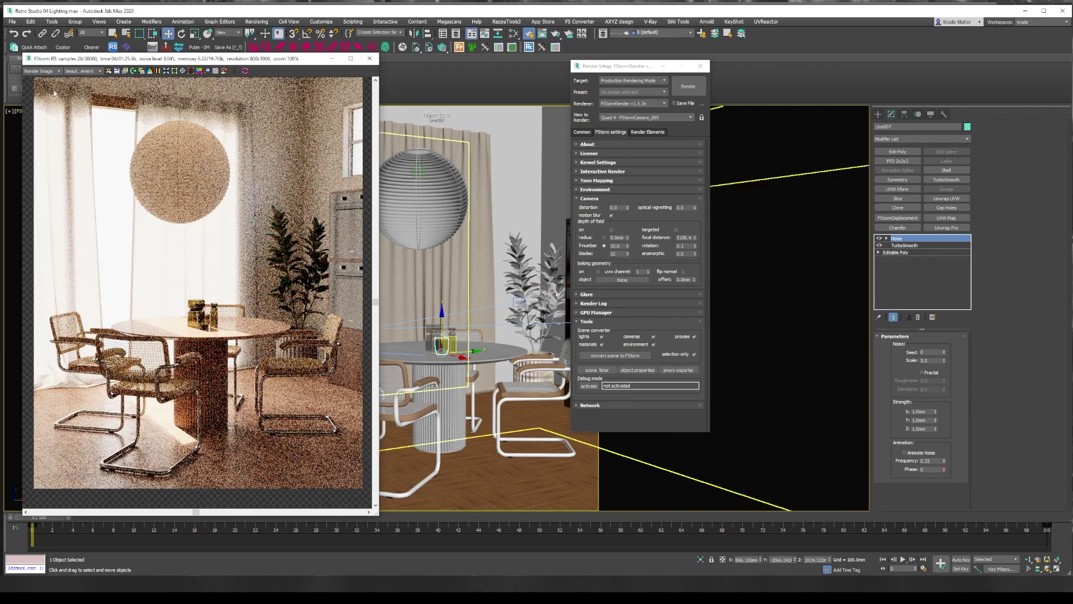
left_click_drag(98, 62, 199, 75)
Select the viewport's camera and re-enter its depth-of-field f-number of 2.0
left_click(51, 111)
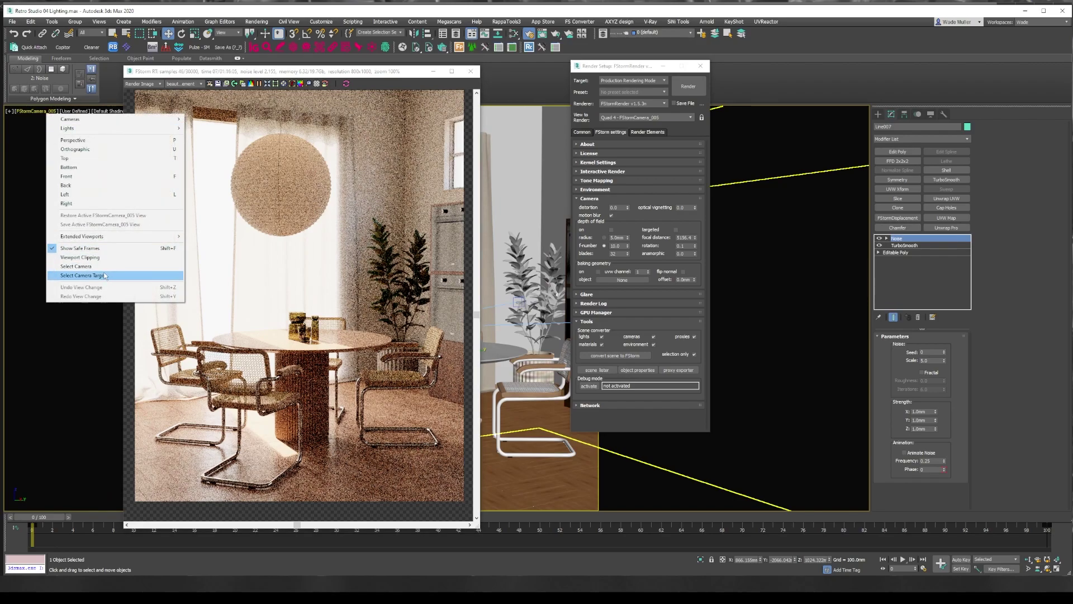
left_click(76, 266)
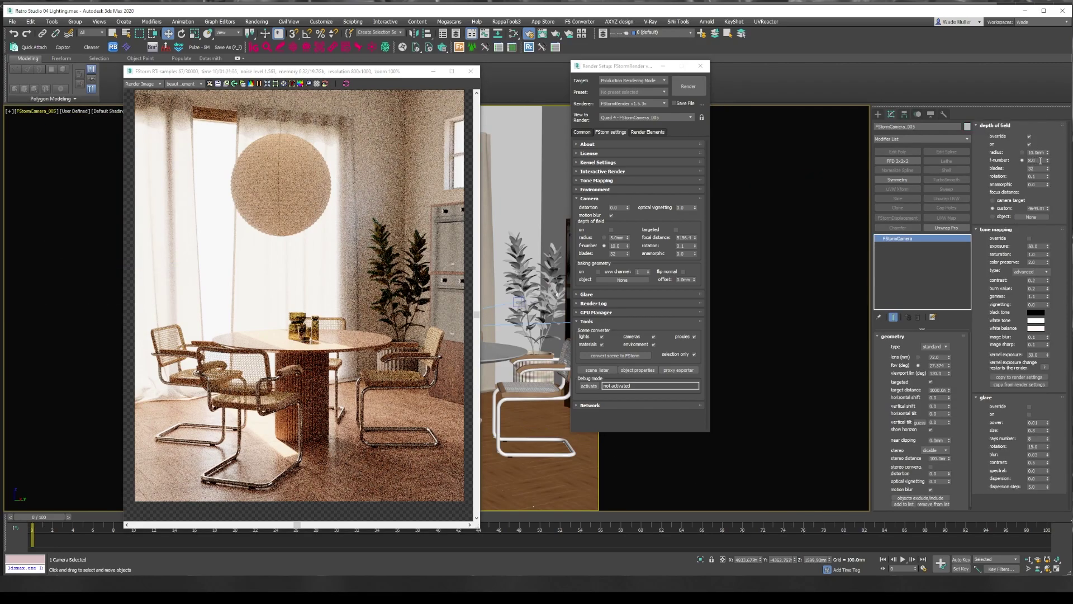
double_click(1031, 160)
type("2.0")
key("Return")
scroll(352, 302, "up", 3)
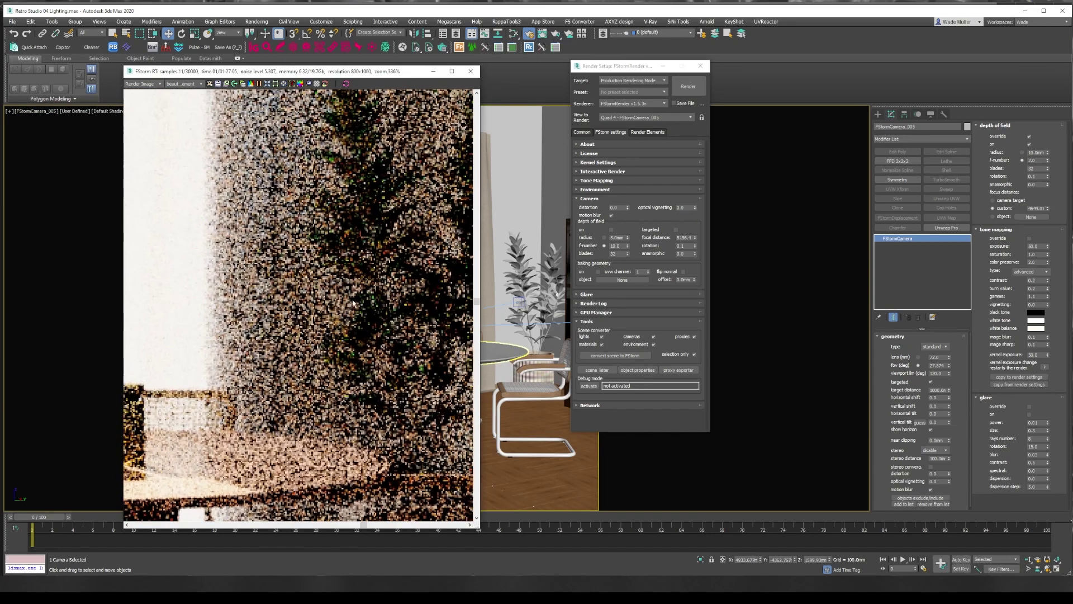
scroll(352, 303, "up", 1)
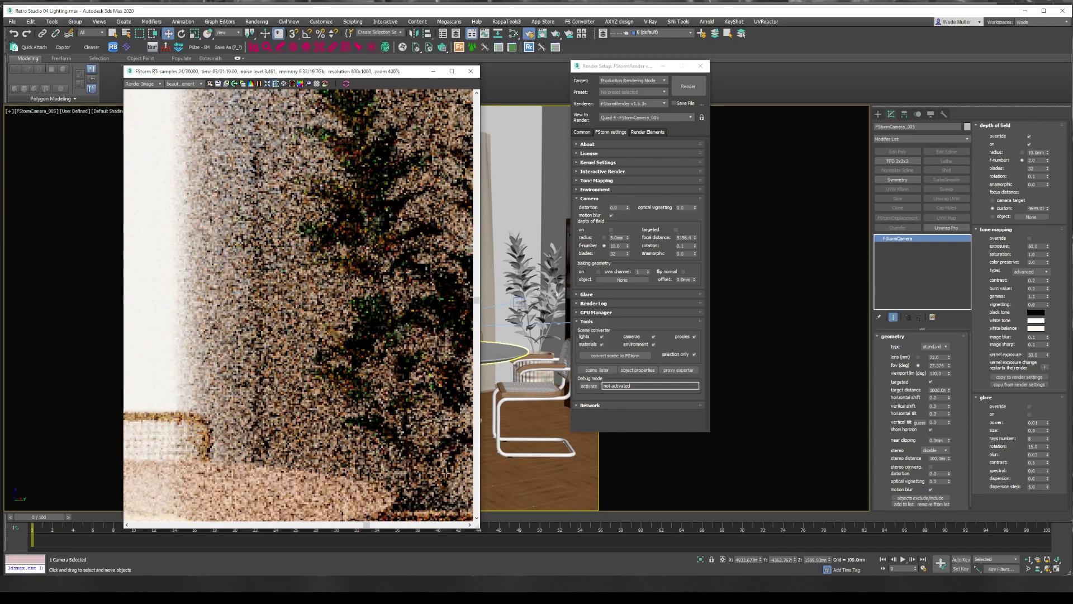
scroll(373, 323, "down", 5)
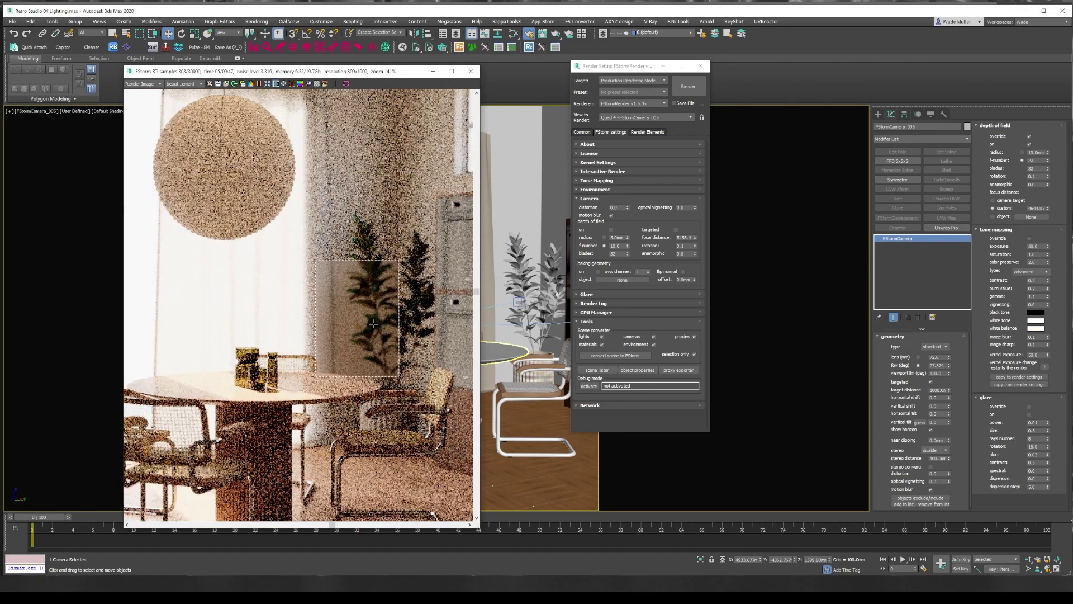
scroll(376, 336, "down", 2)
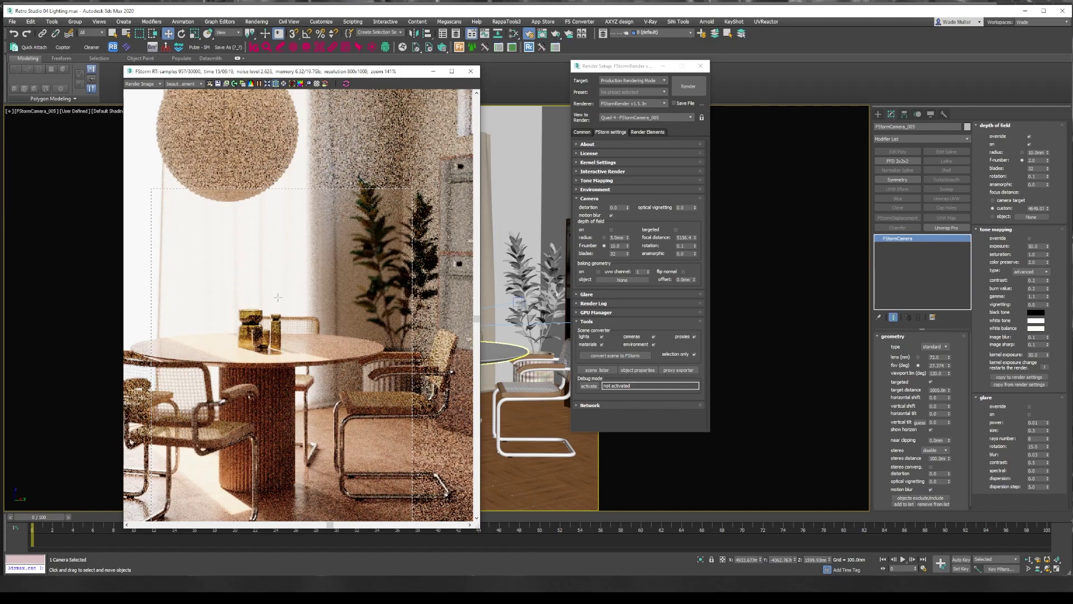
scroll(278, 297, "down", 3)
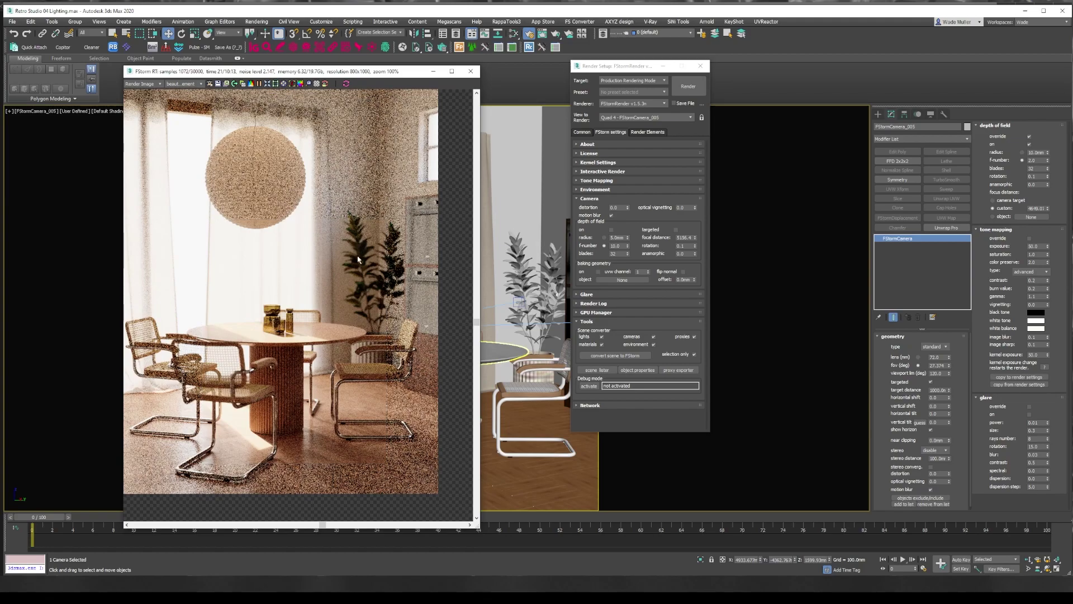
Change the camera's depth-of-field f-number to 8
double_click(1027, 160)
type("8")
key("Return")
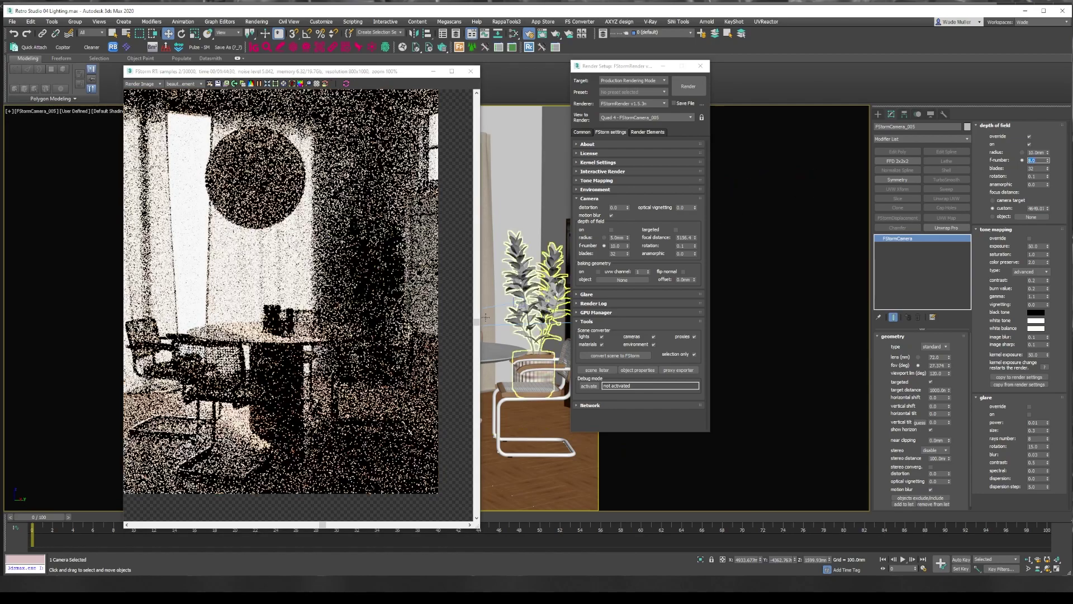
scroll(350, 314, "up", 2)
scroll(350, 314, "down", 1)
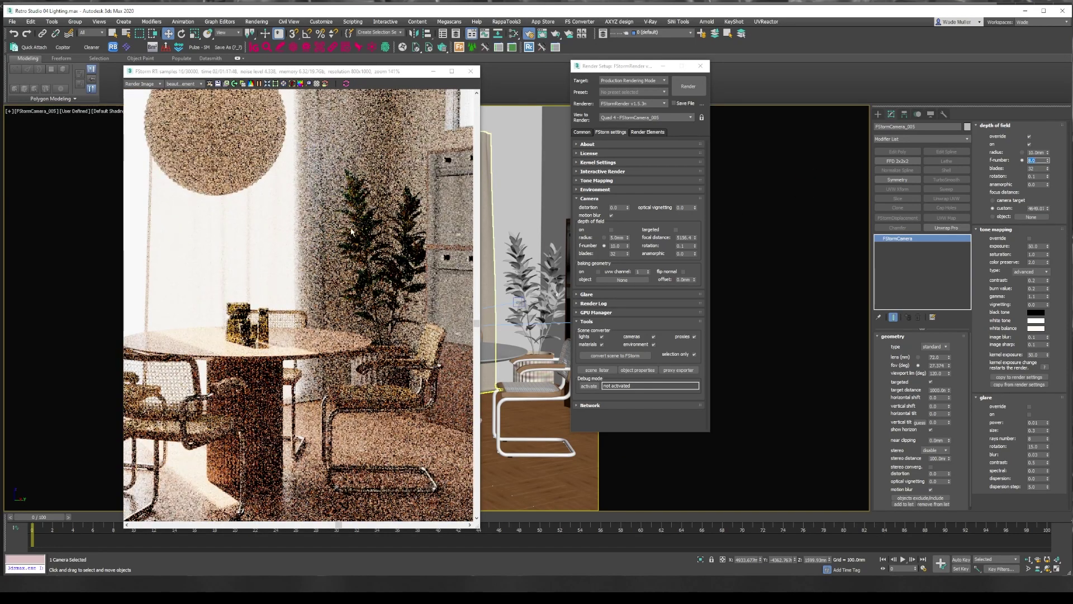
Expand the global Tone Mapping rollout and select the potted plant and a chair
left_click(599, 181)
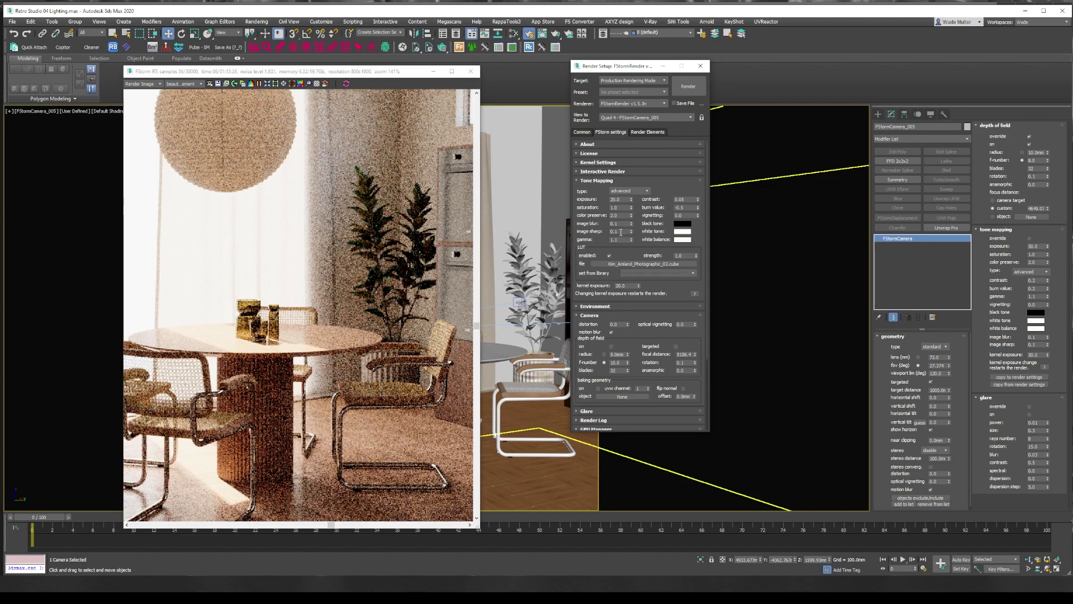
left_click(534, 279)
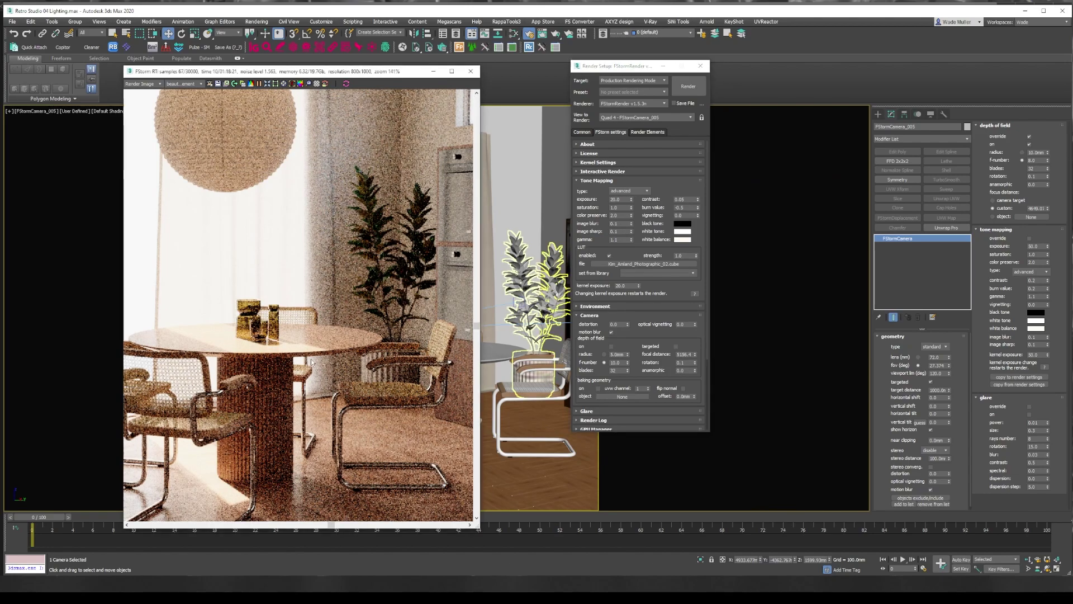
scroll(311, 361, "down", 2)
scroll(350, 358, "up", 1)
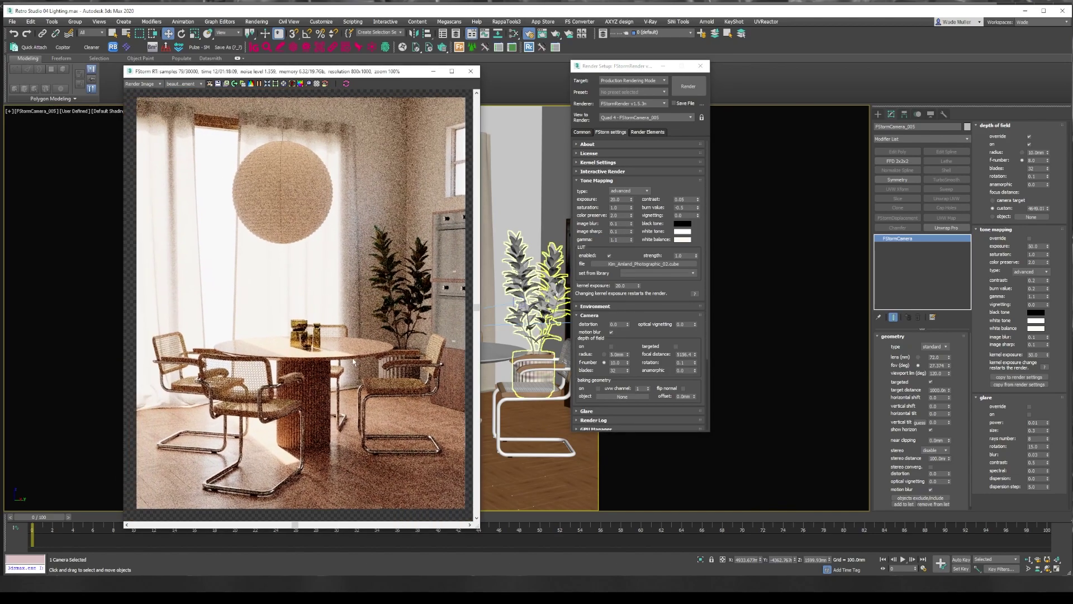
scroll(349, 358, "up", 1)
left_click(567, 358)
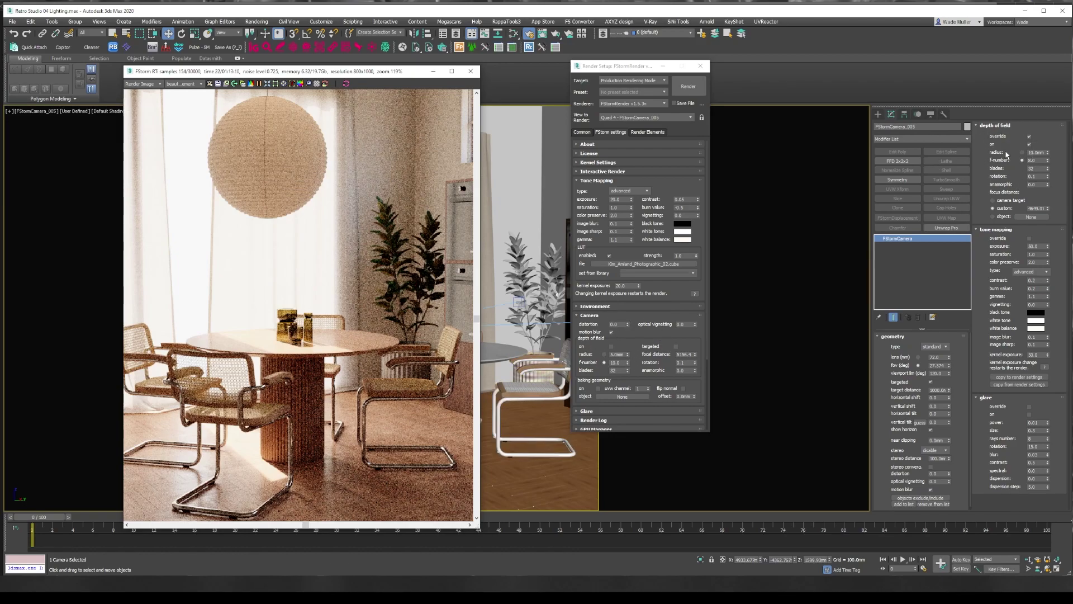
Toggle the camera's tone mapping override on and off, and set glare power to 0.01
left_click(1029, 239)
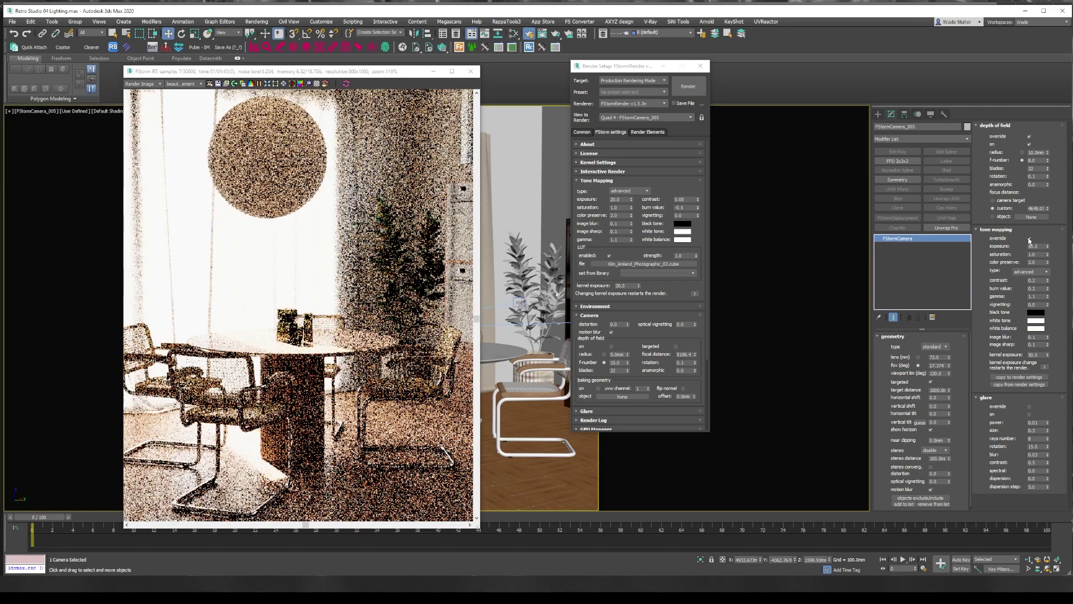
left_click(1030, 239)
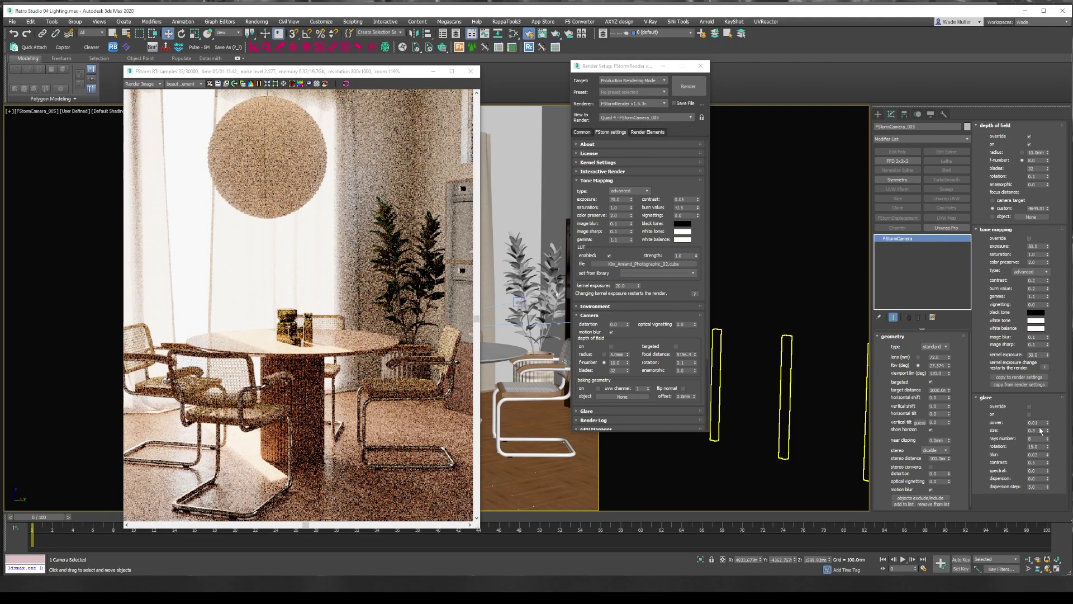
left_click_drag(1043, 423, 1004, 425)
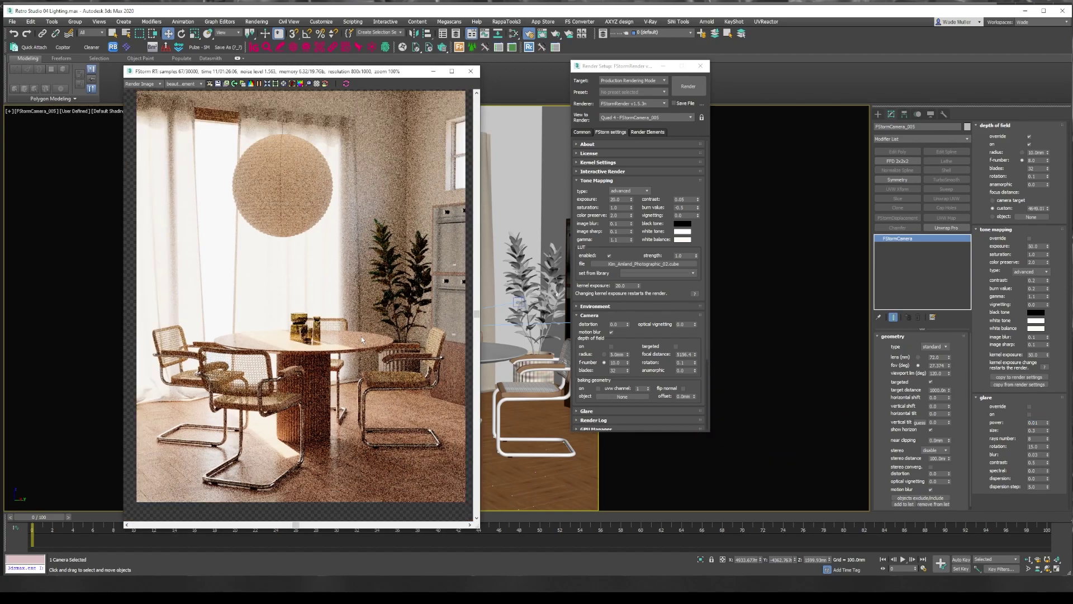
scroll(361, 336, "down", 1)
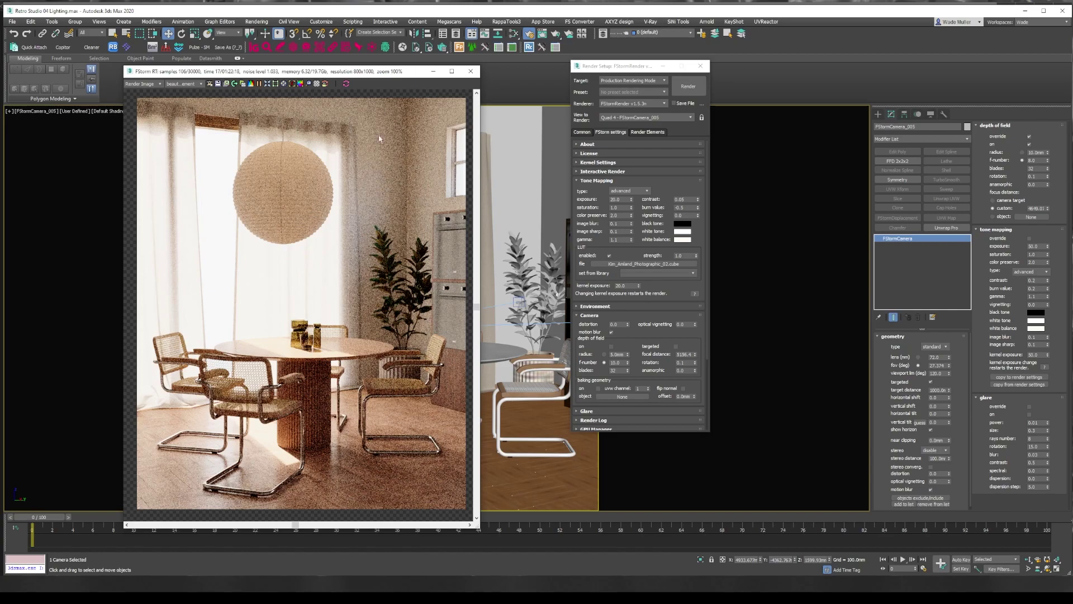
left_click_drag(345, 74, 228, 77)
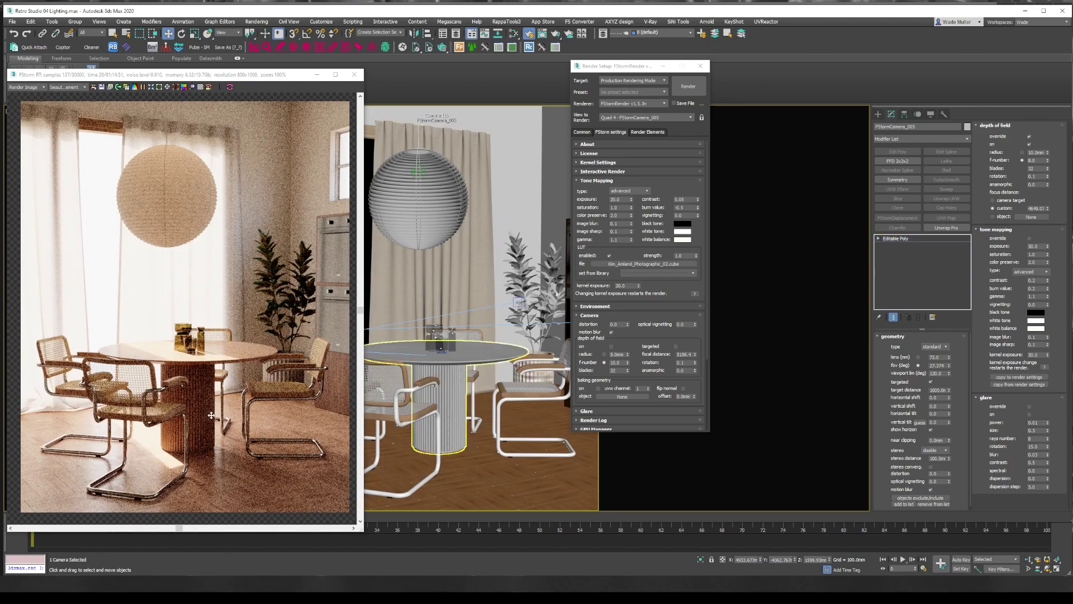
Select the Palais Royal Table, Line007, curtain and paper lamp, then show Common output parameters
left_click(437, 356)
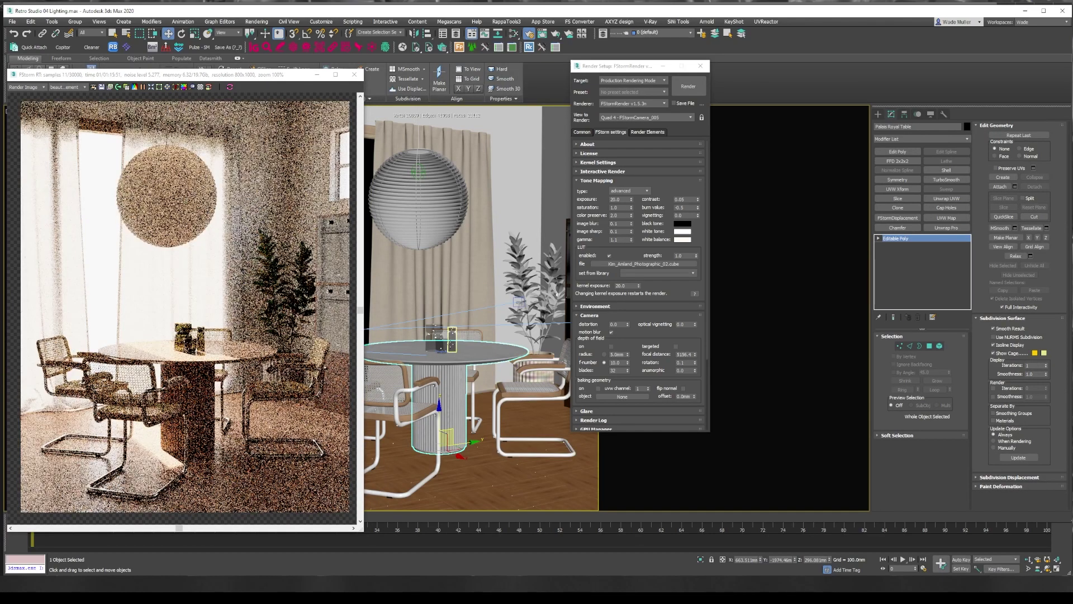
left_click(441, 346)
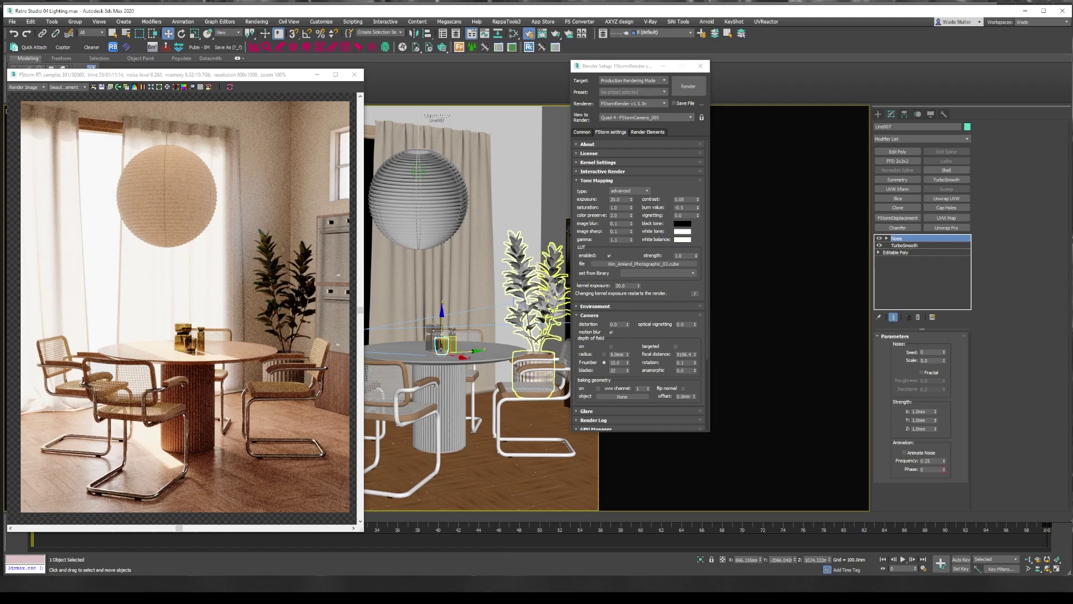
left_click(378, 309)
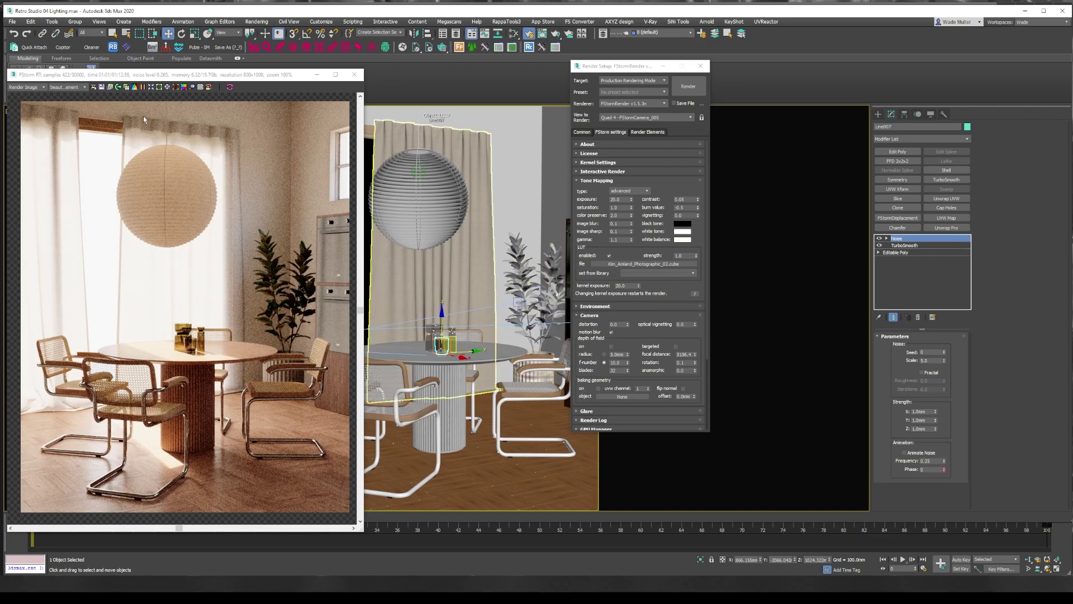
left_click(383, 204)
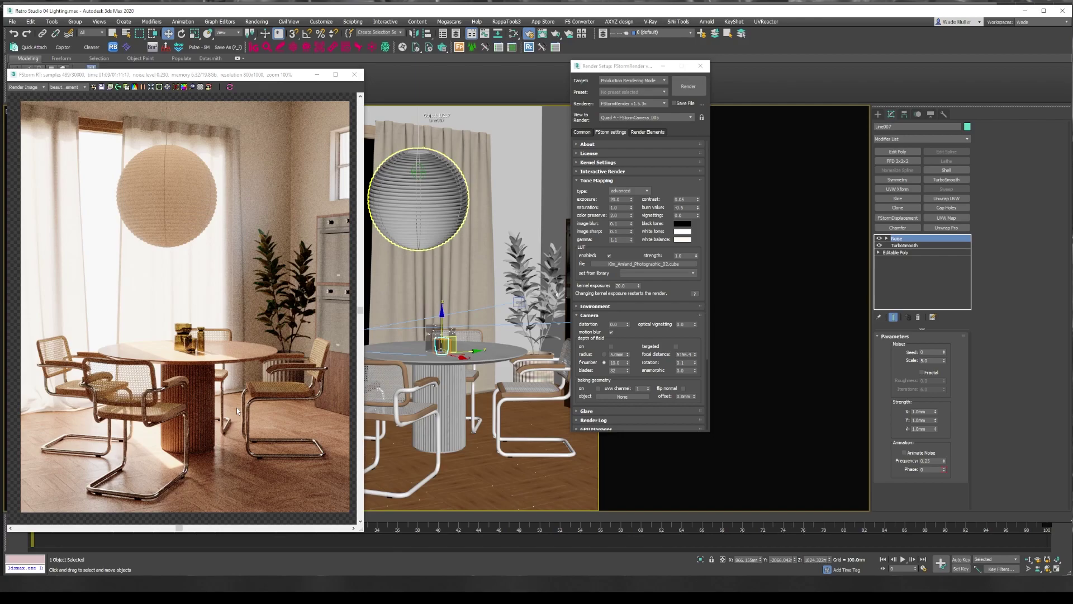
left_click(576, 133)
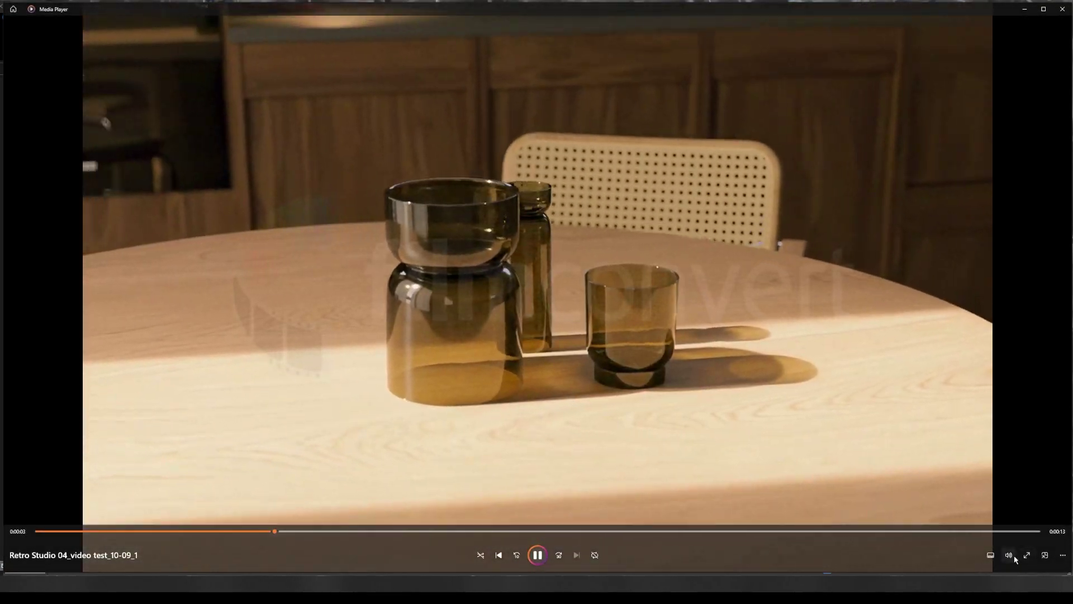
Bring up the Media Player volume control, then close the player
left_click(1008, 555)
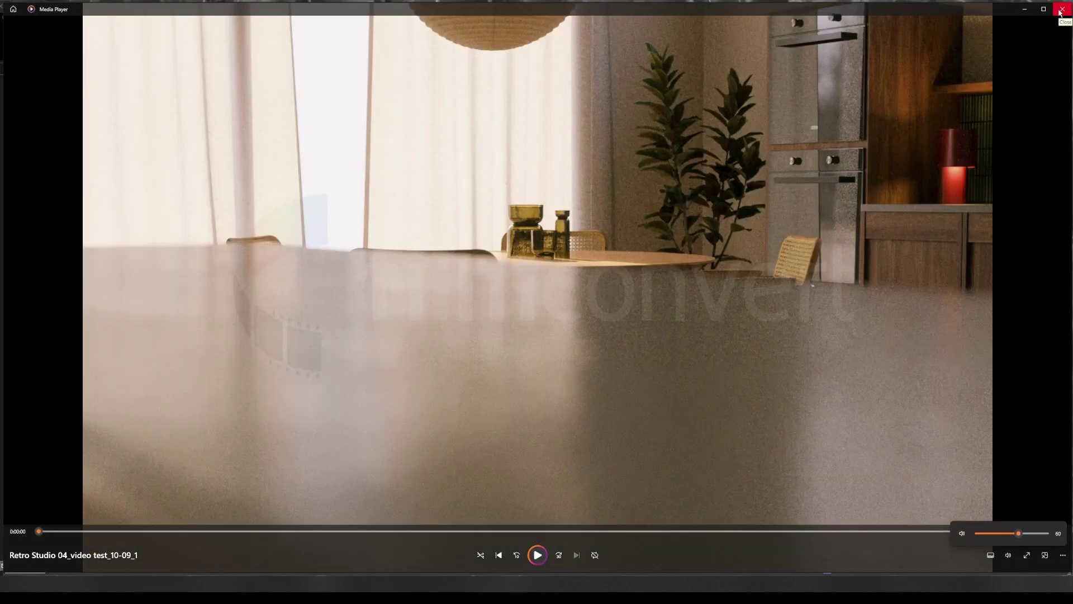
left_click(1061, 10)
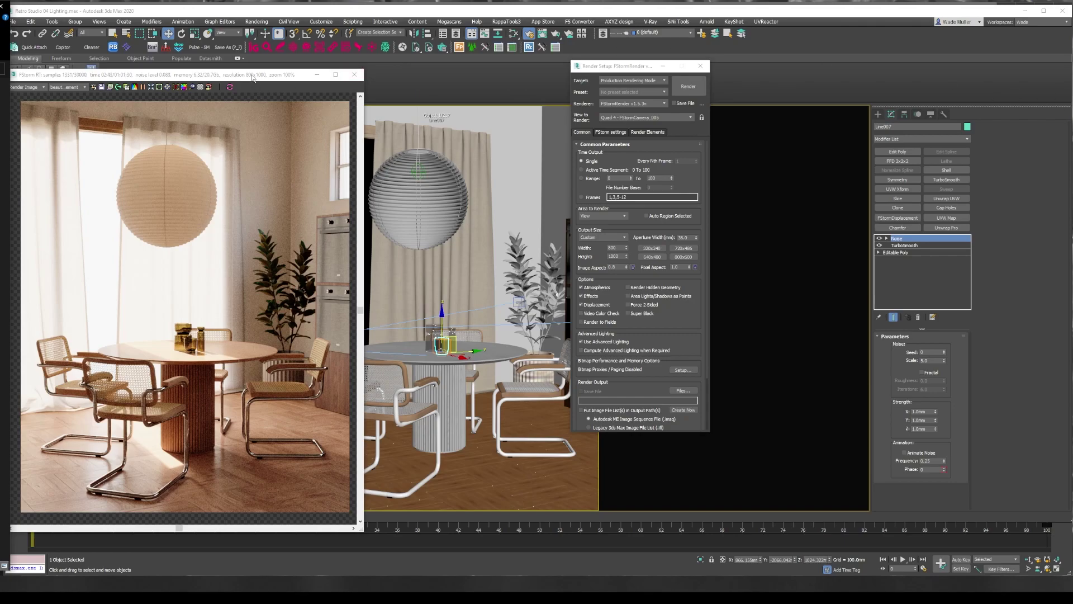
Open the FStorm white balance colour picker, desaturate it and set temperature near 6088 K
left_click_drag(255, 76, 298, 76)
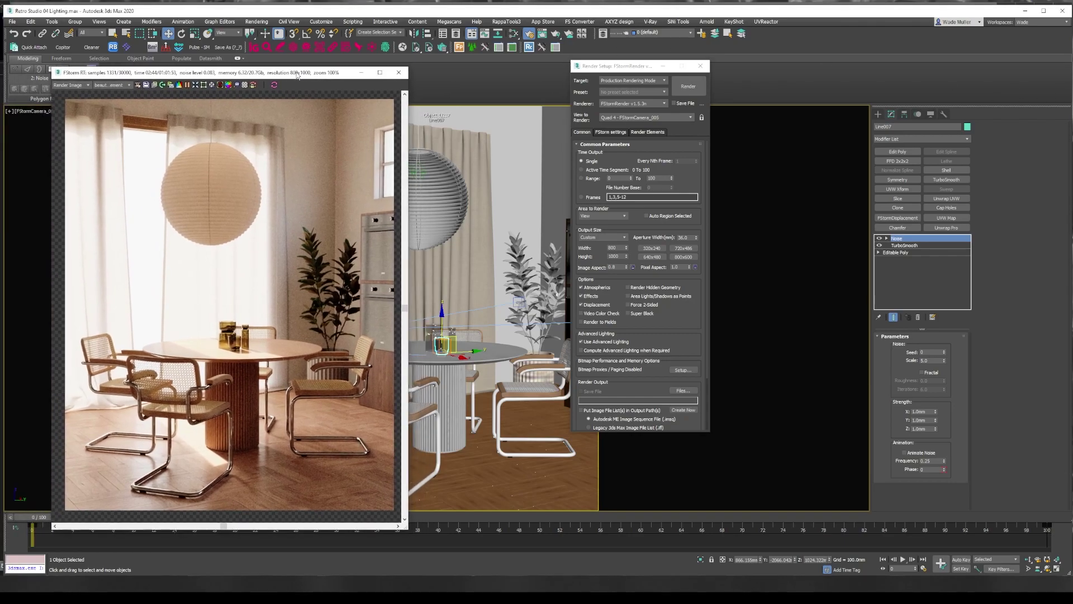
left_click(611, 132)
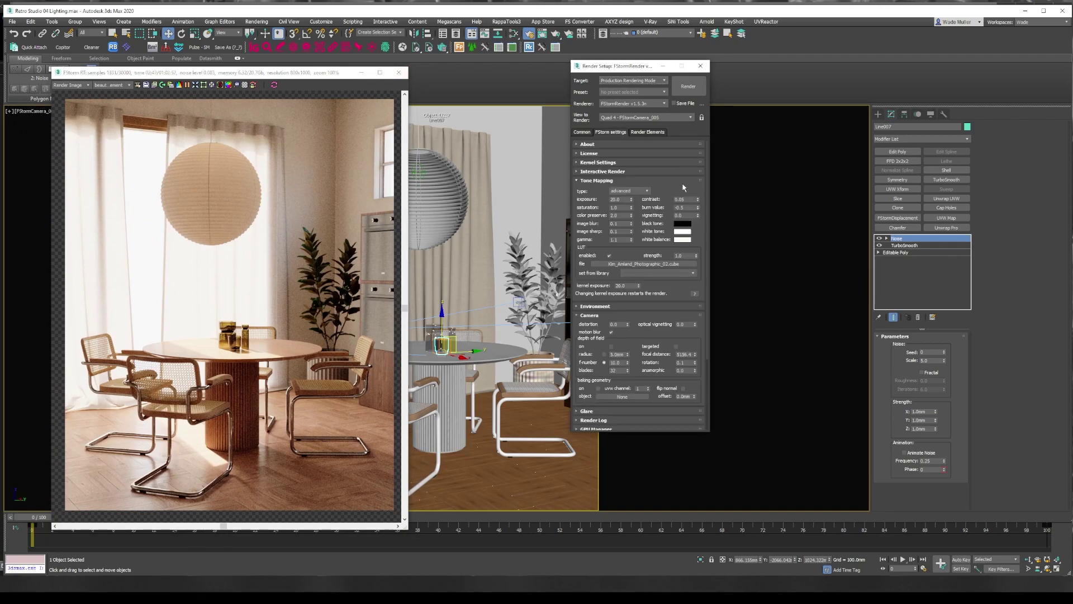
left_click(681, 240)
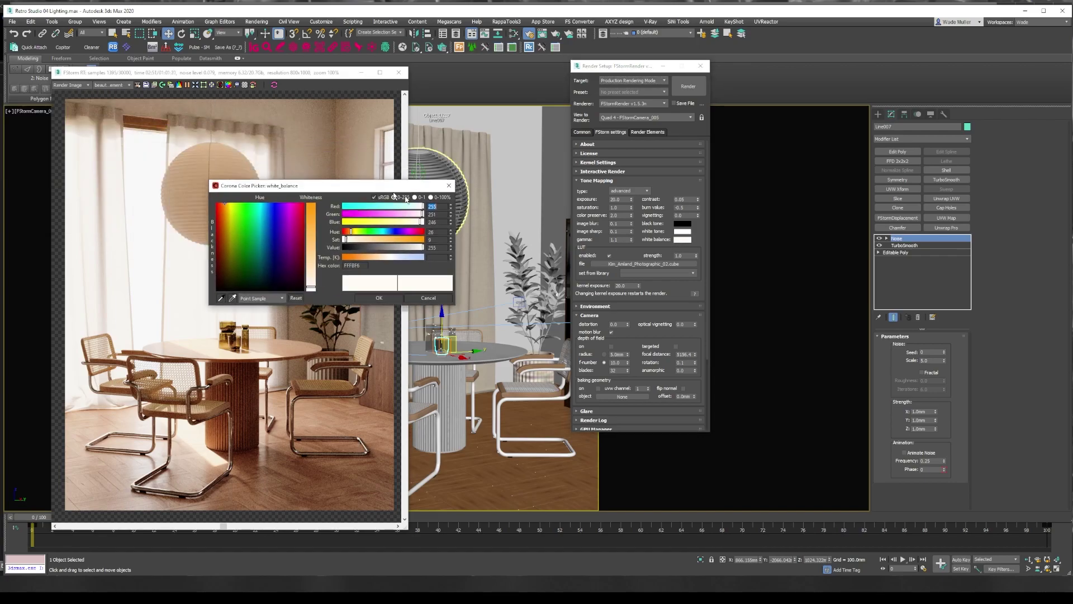
left_click_drag(412, 198, 590, 230)
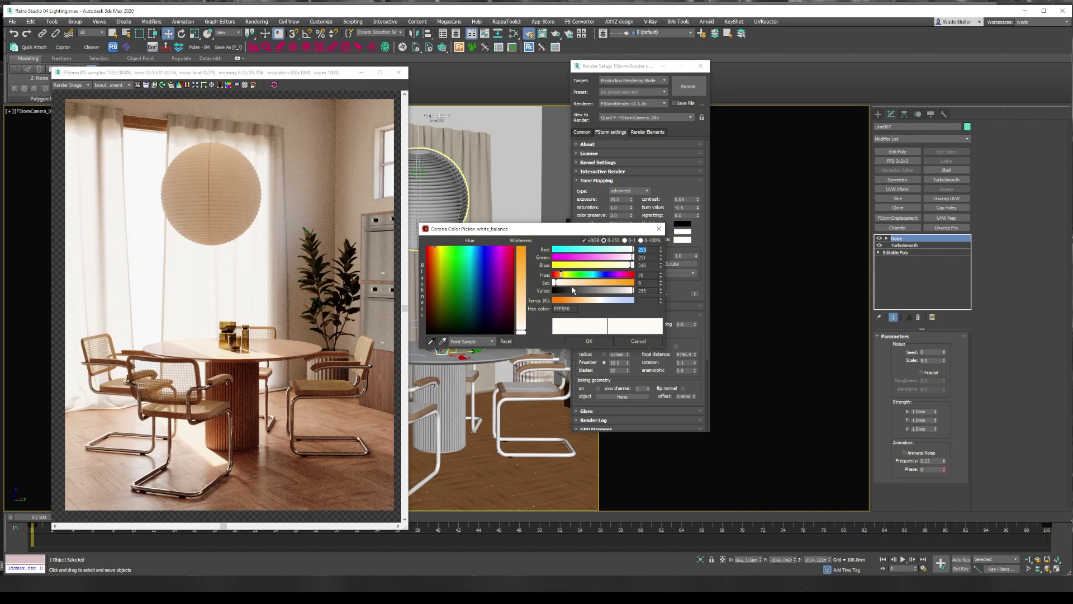
left_click_drag(558, 283, 551, 283)
mouse_move(594, 301)
left_mouse_down()
mouse_move(607, 302)
mouse_move(585, 301)
left_mouse_up()
left_click(36, 111)
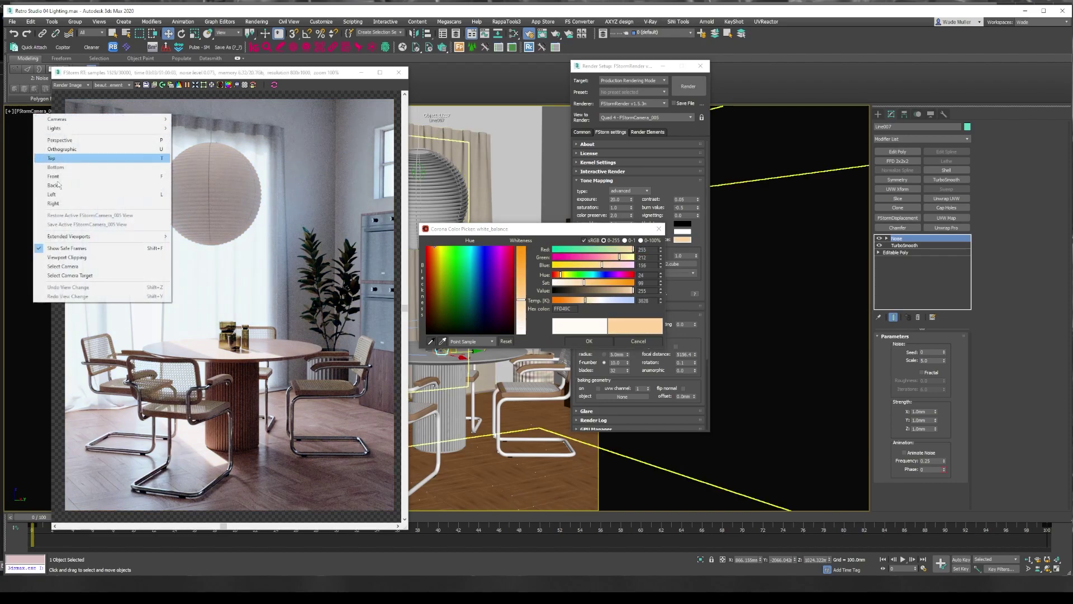
left_click(72, 248)
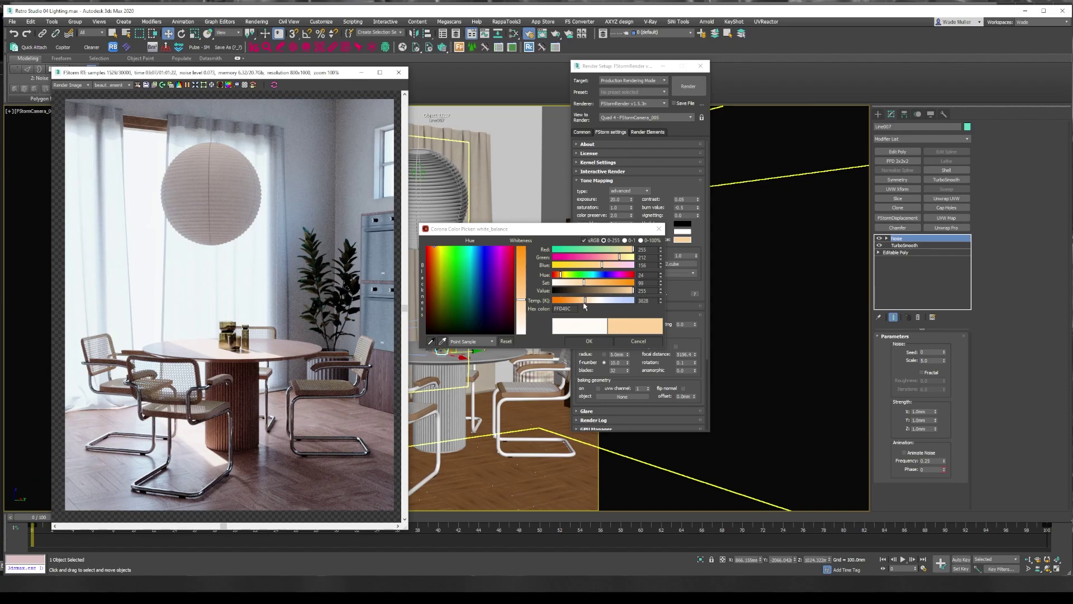
Fine-tune the white balance, resetting it to pure white and finishing at 6737 K
mouse_move(585, 304)
left_mouse_down()
mouse_move(598, 302)
mouse_move(596, 329)
mouse_move(590, 303)
left_mouse_up()
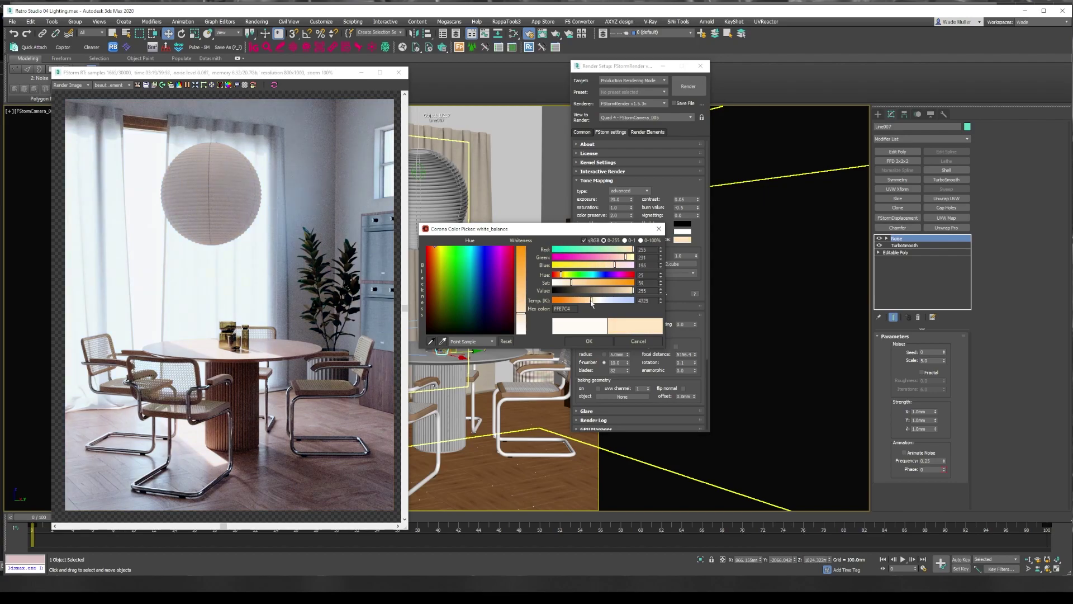
left_click_drag(573, 282, 547, 286)
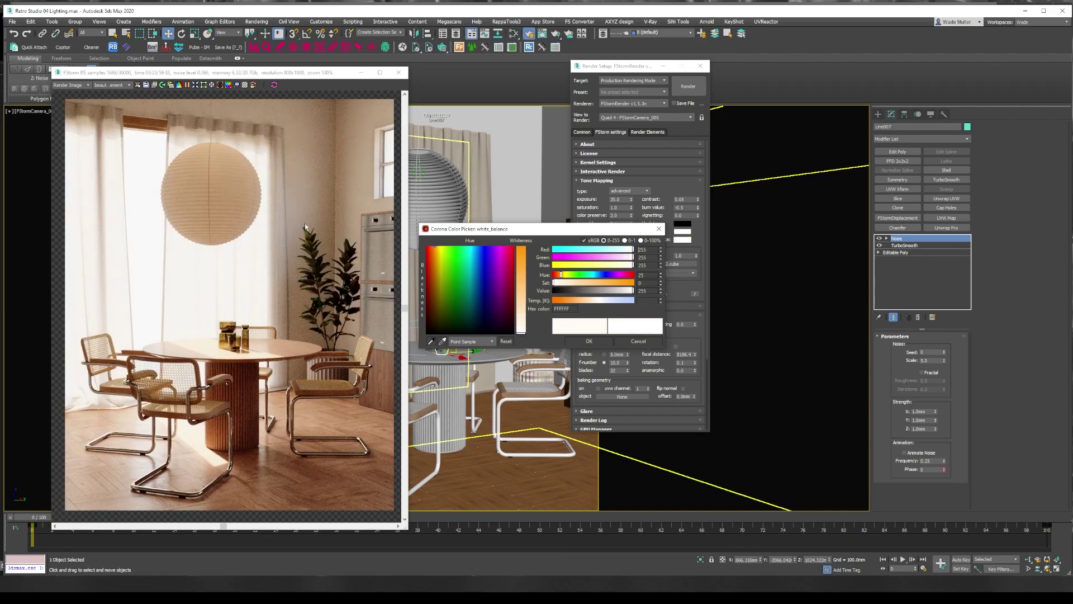
left_click(596, 302)
left_click_drag(597, 302, 590, 305)
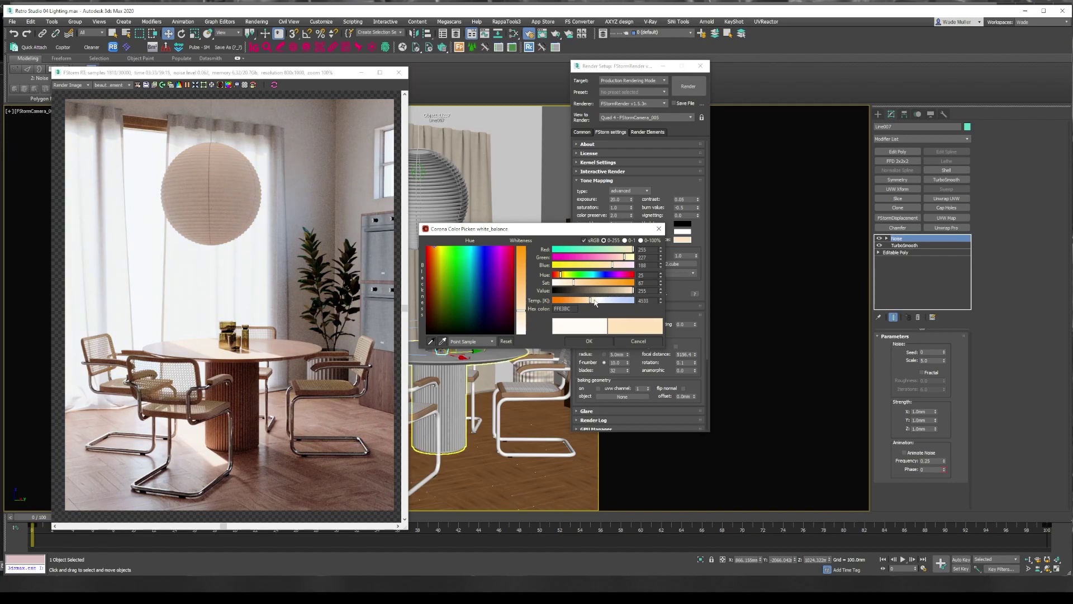
left_click_drag(591, 304, 593, 303)
left_click(603, 304)
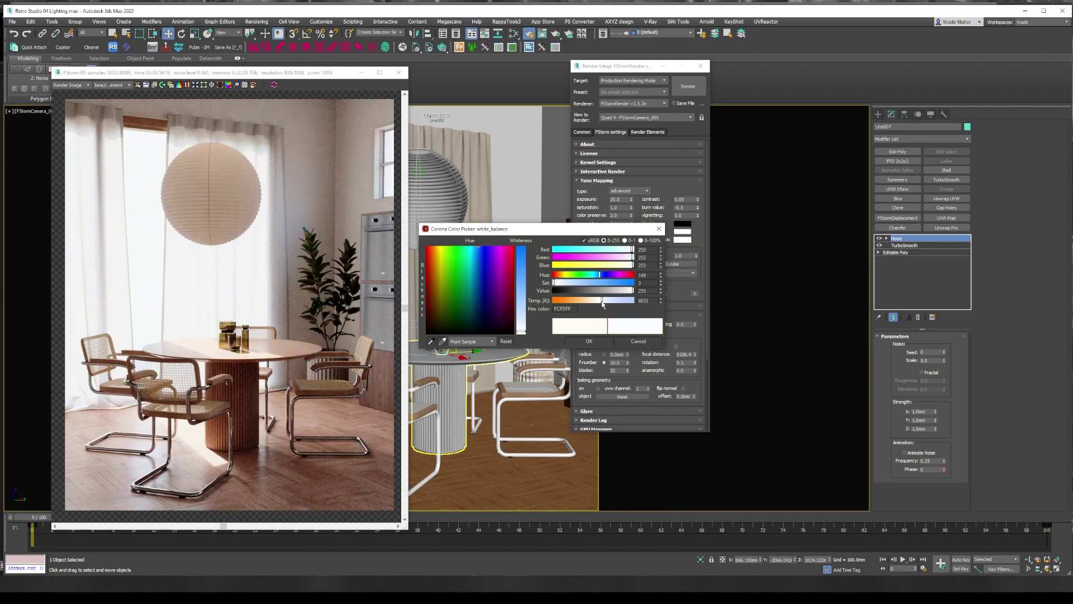